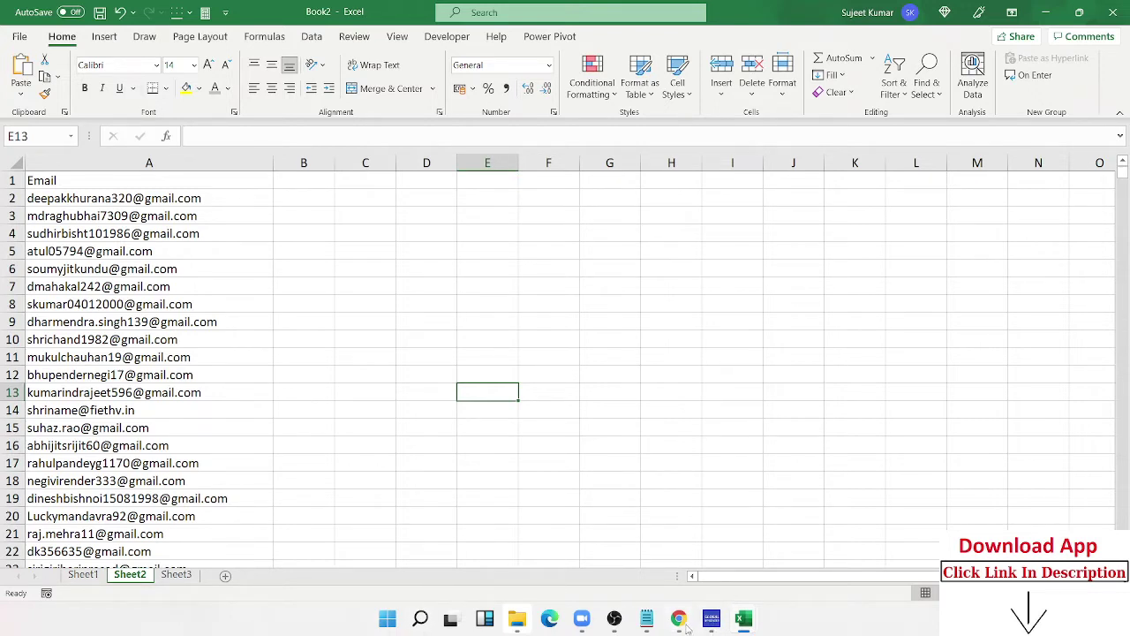
- Leave the Excel email sheet and bring up the WhatsApp Web window in Chrome
{"action": "mouse_move", "coordinate": [687, 627]}
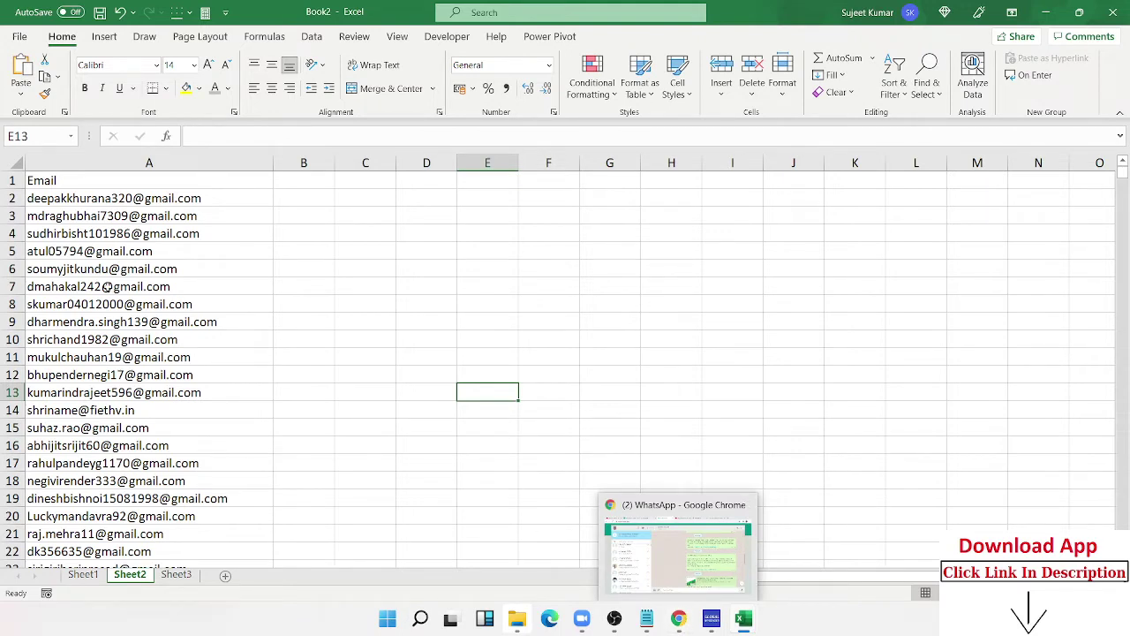
{"action": "key", "text": "ctrl+z"}
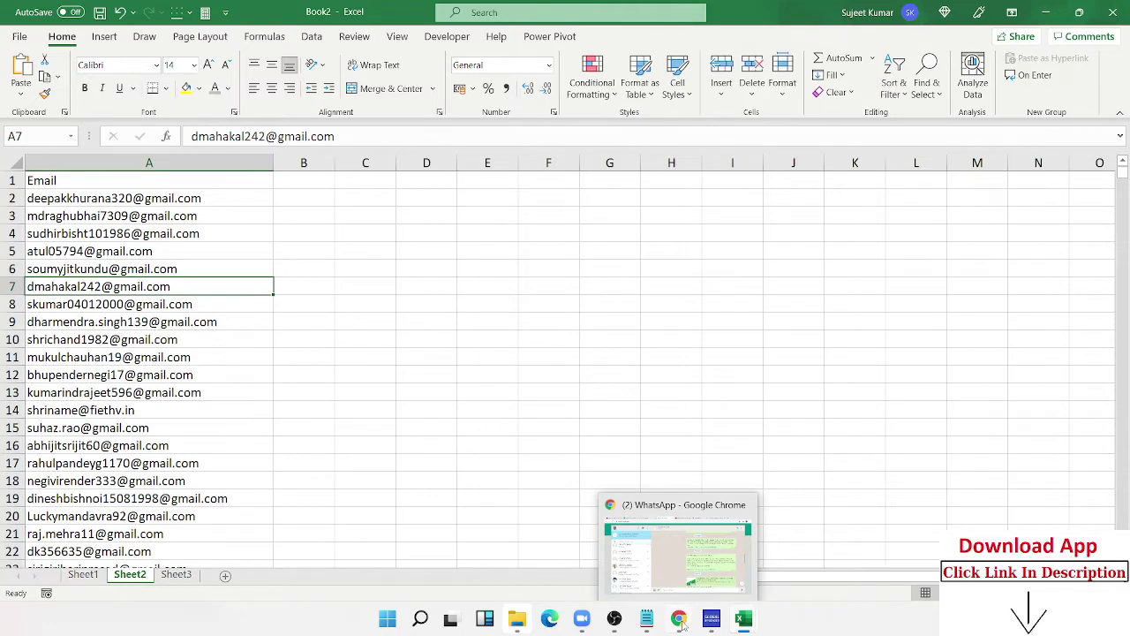
{"action": "left_click", "coordinate": [681, 619]}
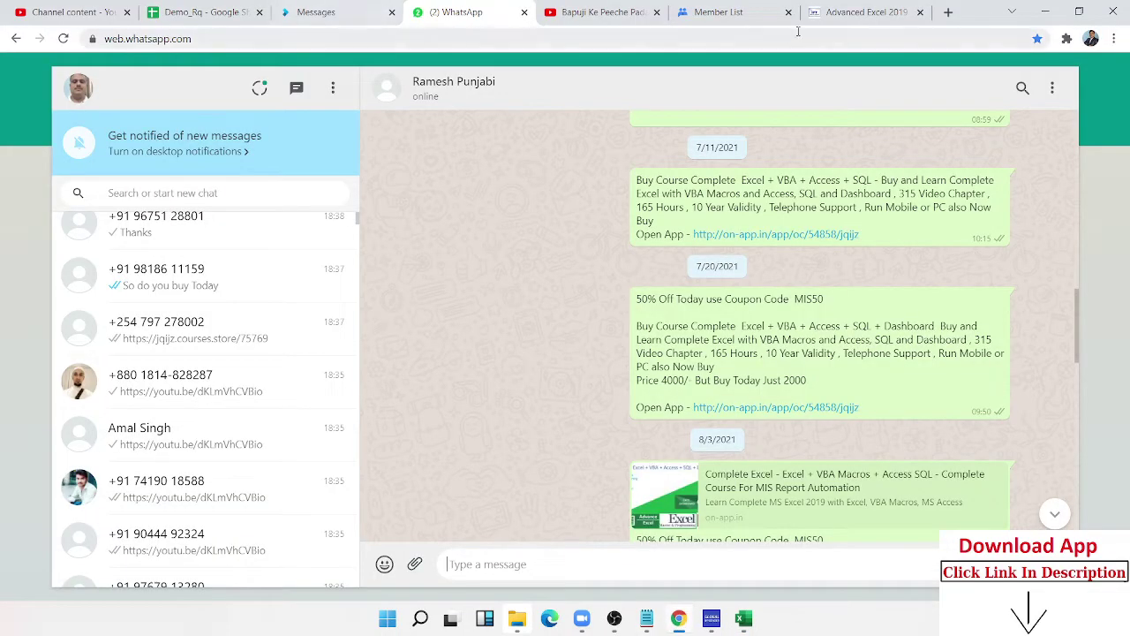
- Browse the Advanced Excel 2019 page and the EXCEL MIS TRAINING store home, then return to Excel
{"action": "left_click", "coordinate": [860, 13]}
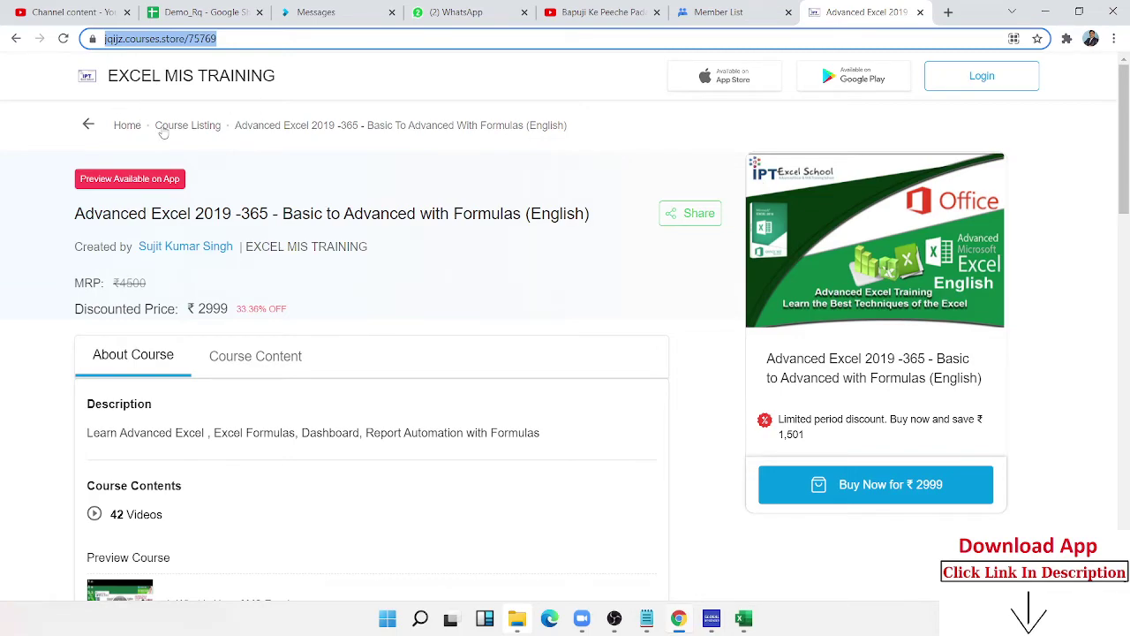
{"action": "left_click", "coordinate": [129, 129]}
{"action": "scroll", "coordinate": [547, 325], "scroll_direction": "down", "scroll_amount": 5}
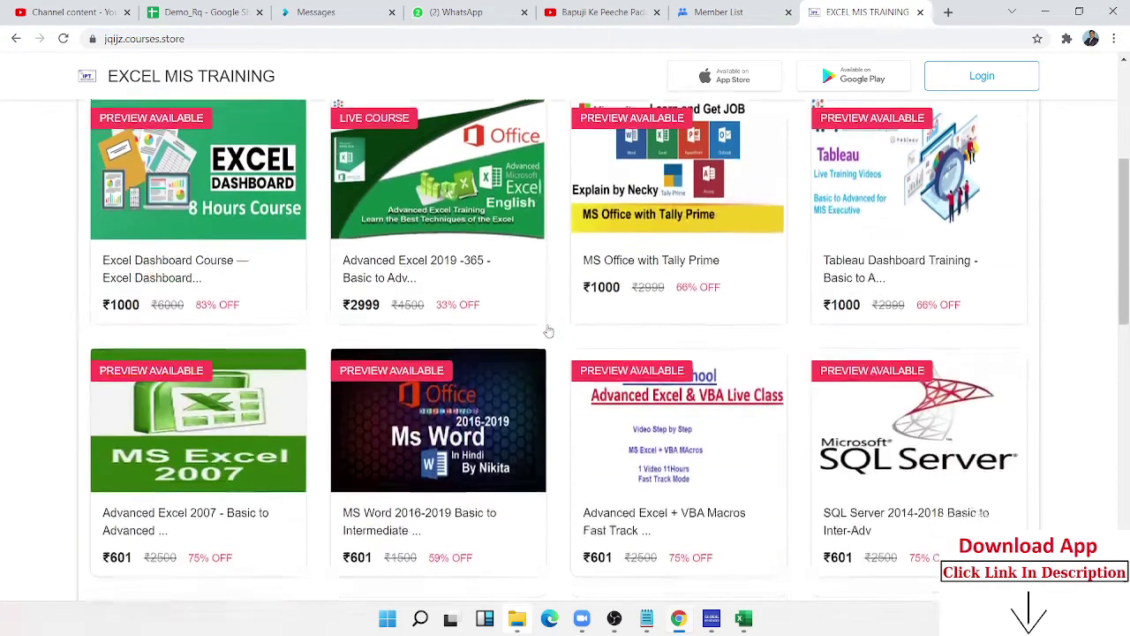
{"action": "scroll", "coordinate": [547, 325], "scroll_direction": "up", "scroll_amount": 3}
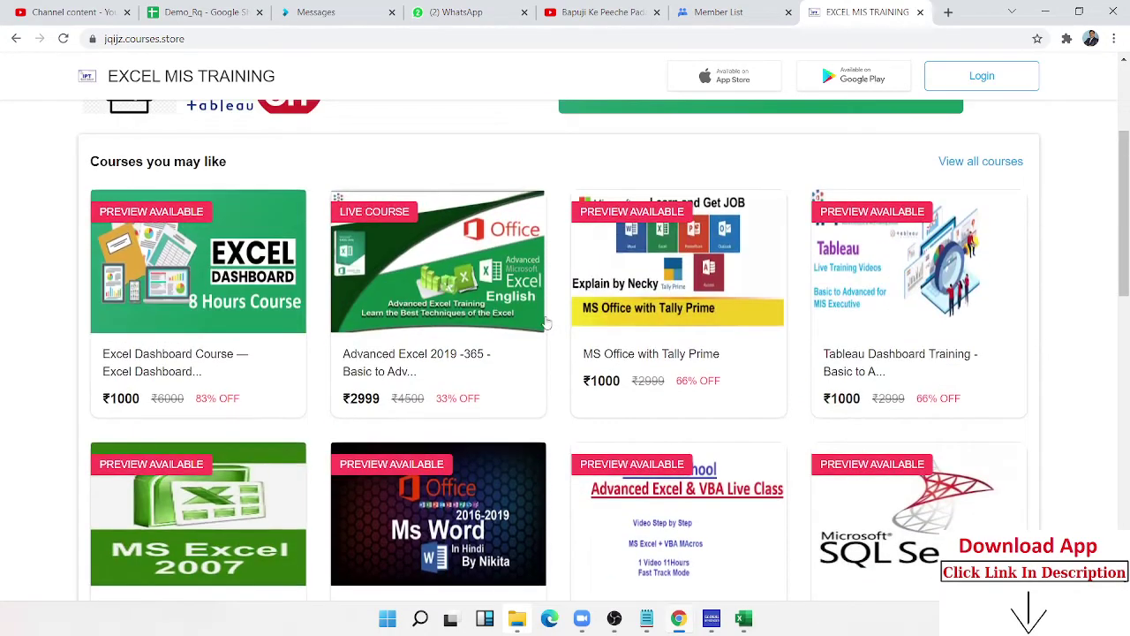
{"action": "key", "text": "alt+Tab"}
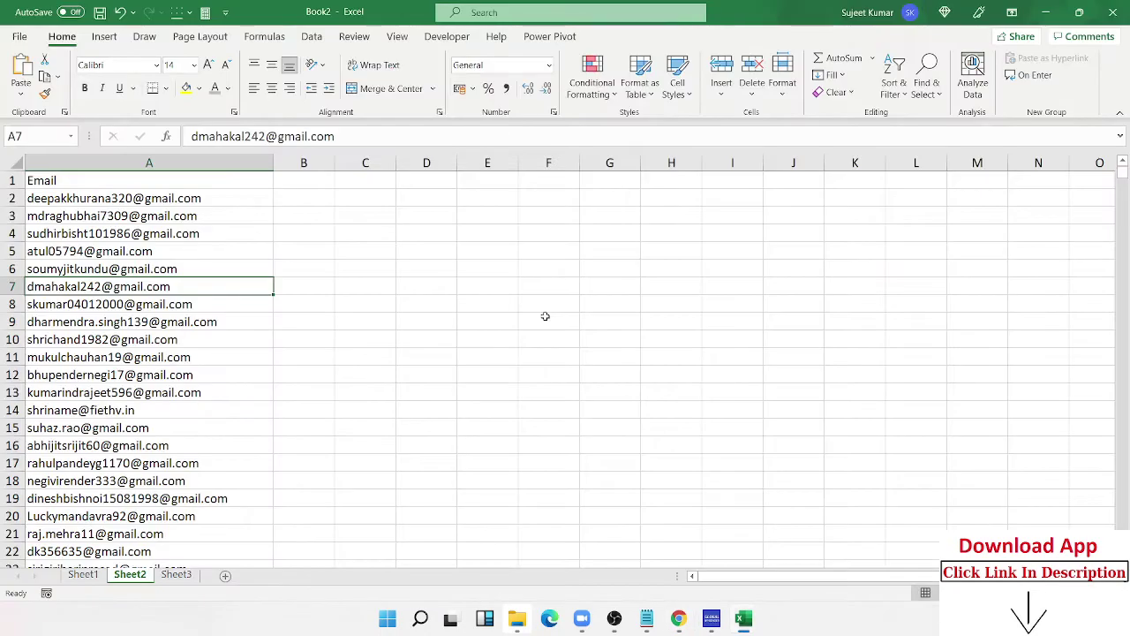
- On Sheet1, AutoFit column A to the width of its title
{"action": "left_click", "coordinate": [91, 575]}
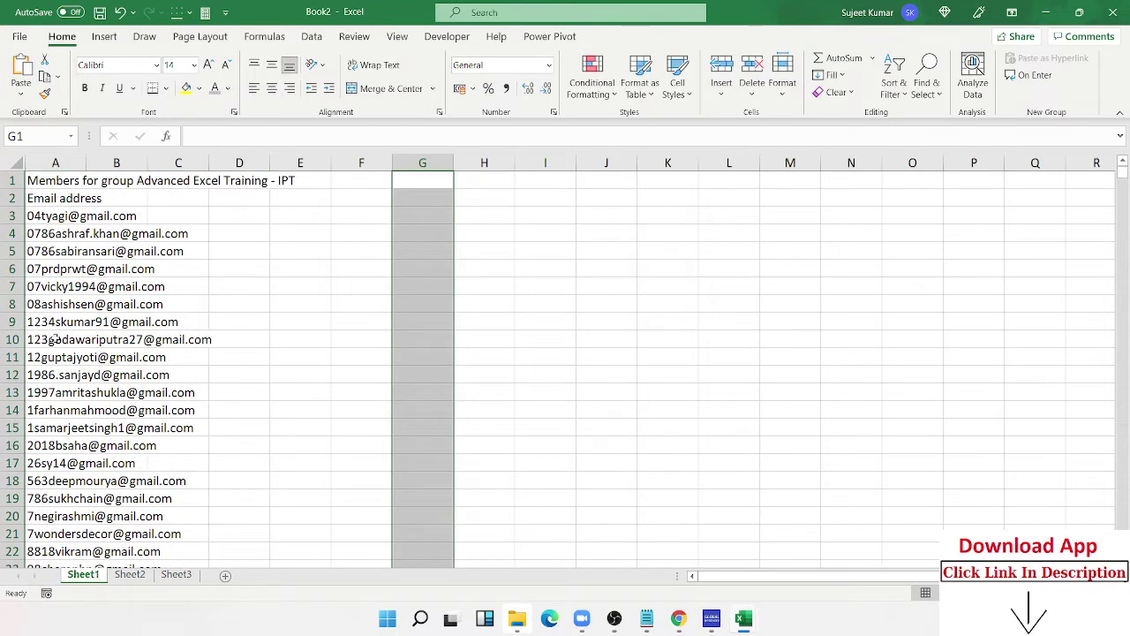
{"action": "double_click", "coordinate": [86, 163]}
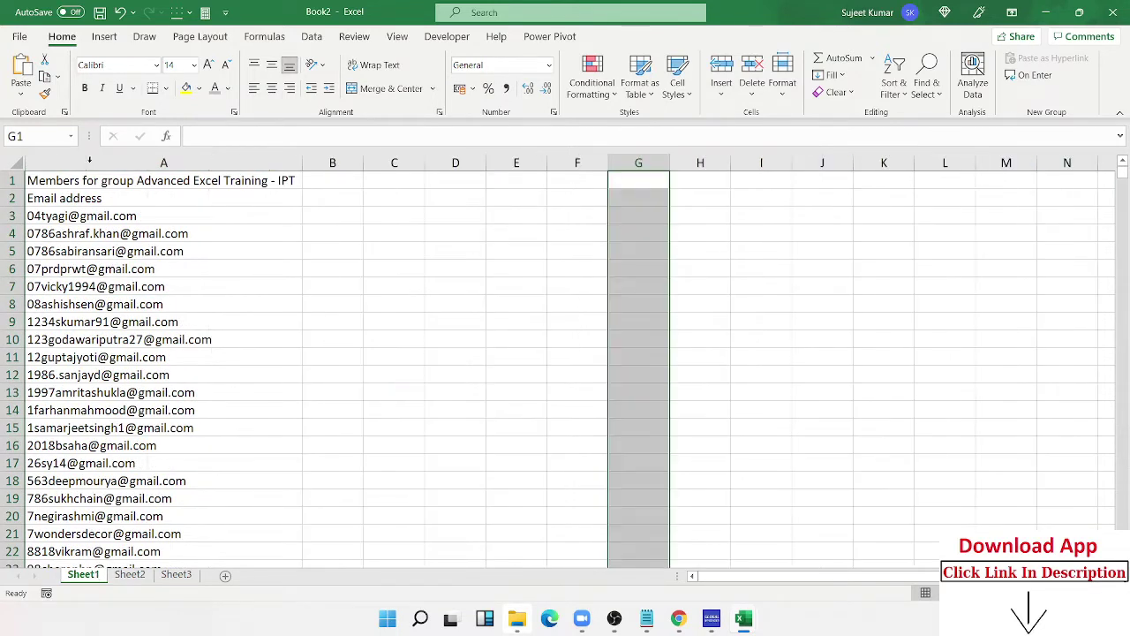
{"action": "left_click", "coordinate": [222, 162]}
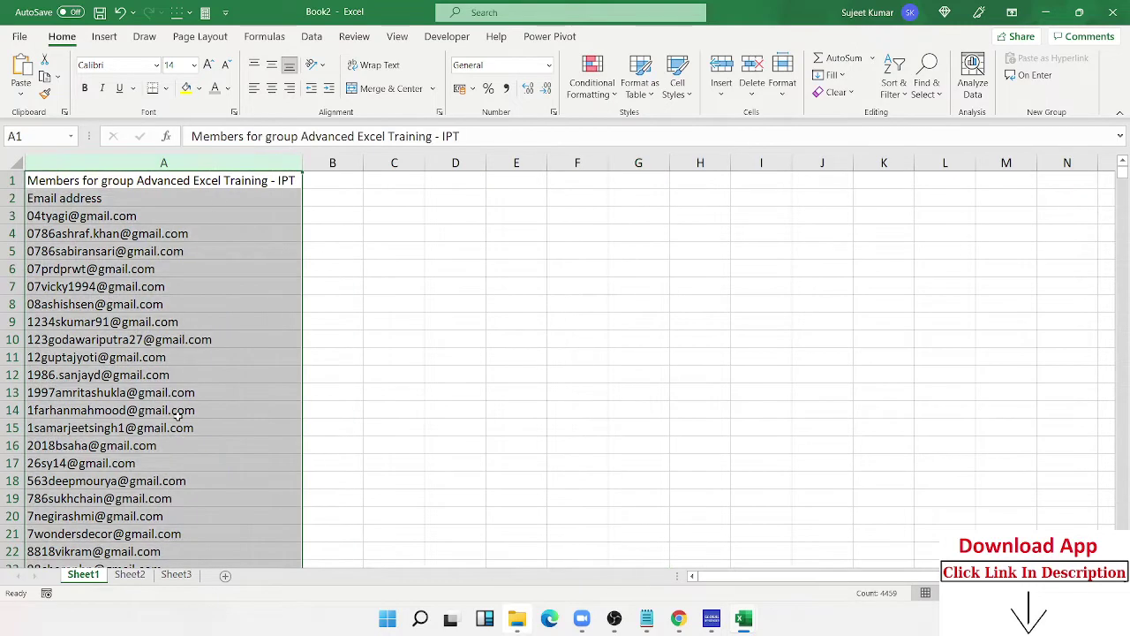
- Rename Sheet1 to L1 and Sheet2 to L2, ending back on L1
{"action": "double_click", "coordinate": [97, 574]}
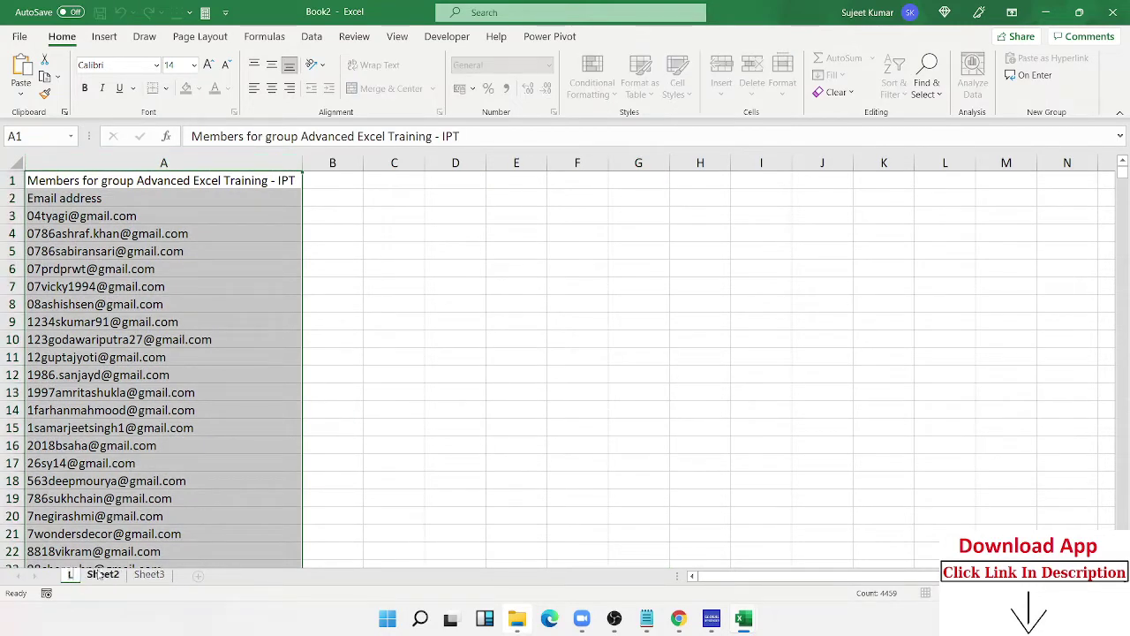
{"action": "type", "text": "L1"}
{"action": "left_click", "coordinate": [134, 498]}
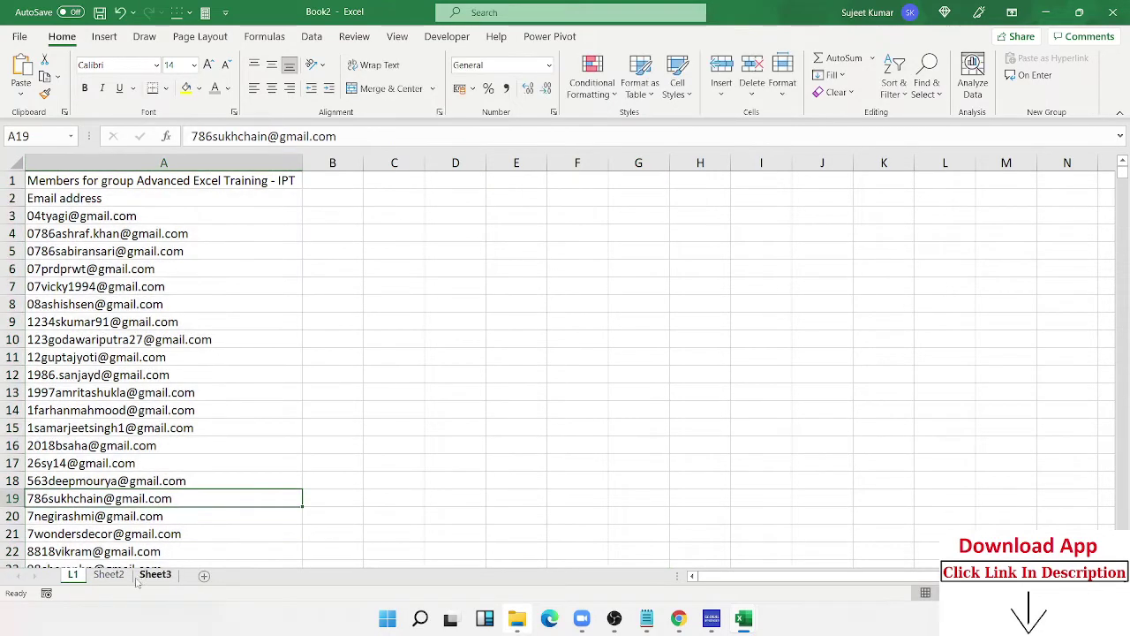
{"action": "left_click", "coordinate": [109, 574]}
{"action": "double_click", "coordinate": [108, 574]}
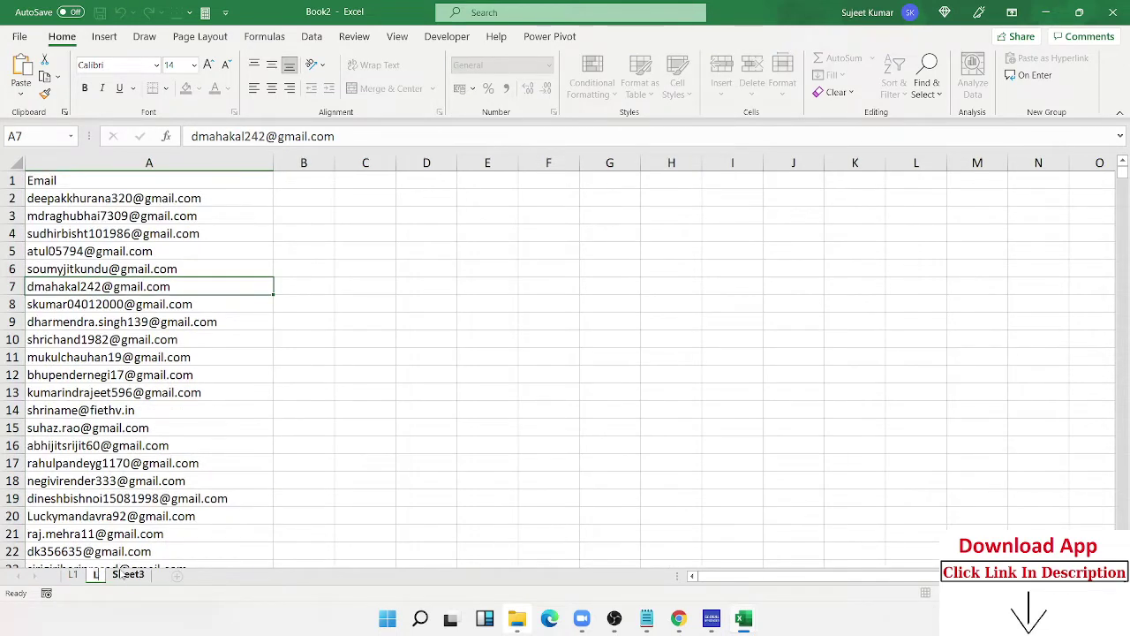
{"action": "type", "text": "L"}
{"action": "type", "text": "2"}
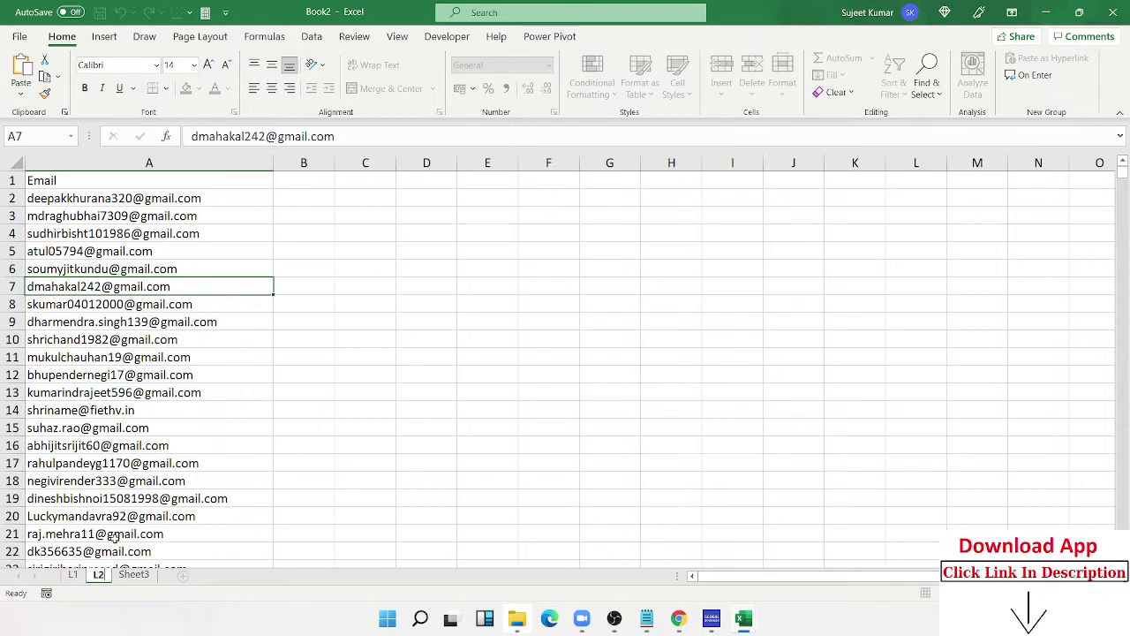
{"action": "key", "text": "Return"}
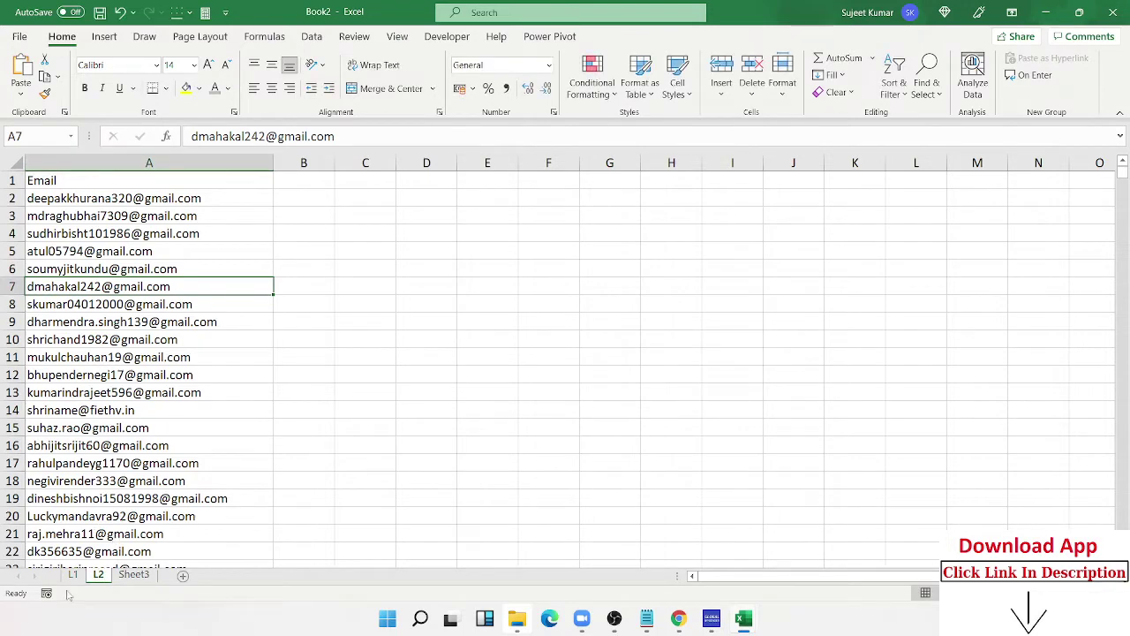
{"action": "left_click", "coordinate": [74, 574]}
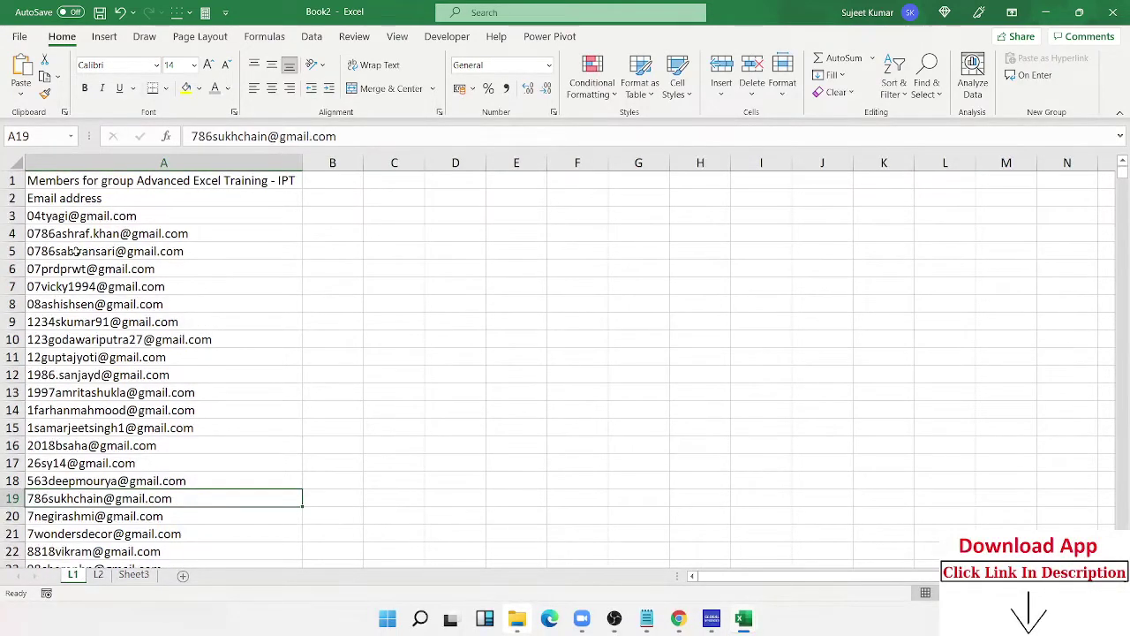
{"action": "left_click_drag", "start_coordinate": [76, 251], "coordinate": [84, 409]}
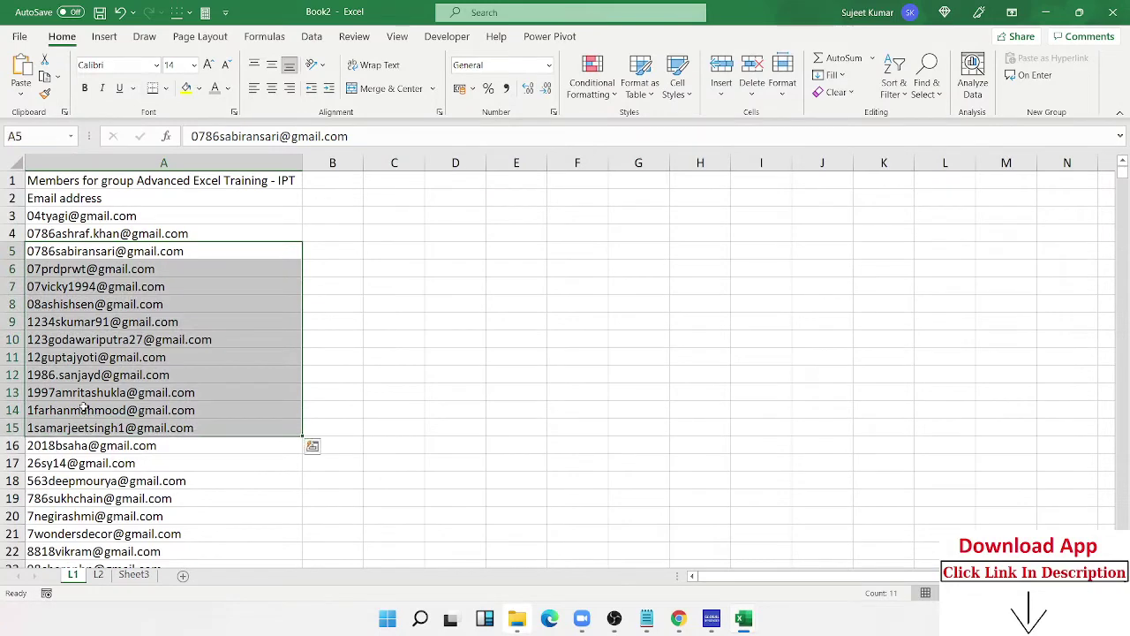
{"action": "left_click", "coordinate": [135, 461]}
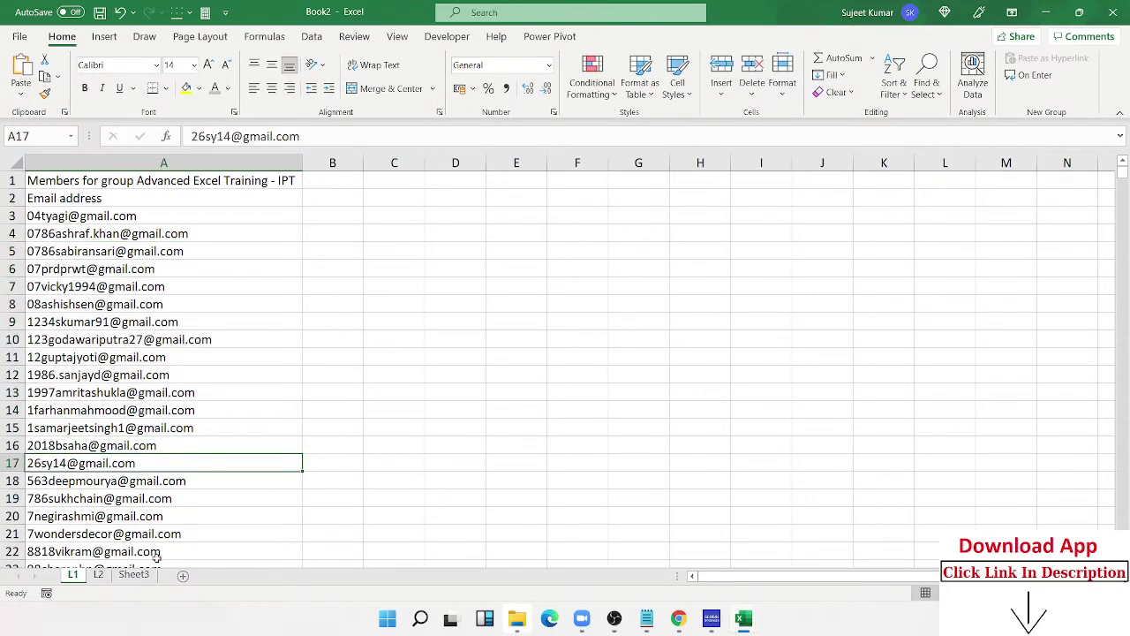
{"action": "key", "text": "ctrl+c"}
{"action": "left_click", "coordinate": [98, 574]}
{"action": "key", "text": "Return"}
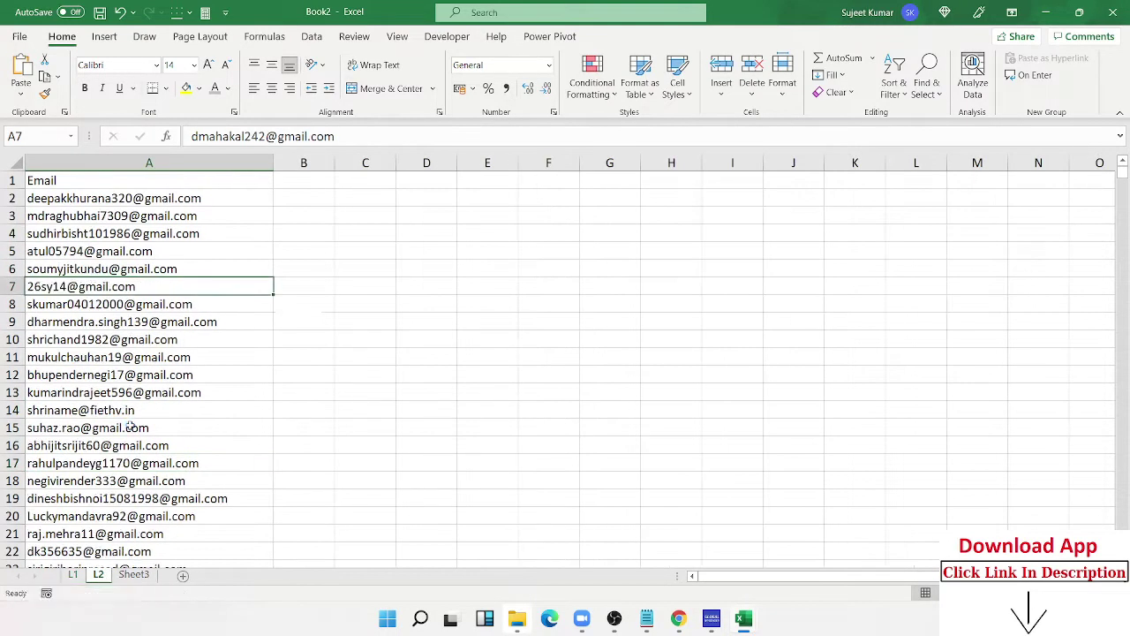
{"action": "key", "text": "ctrl+z"}
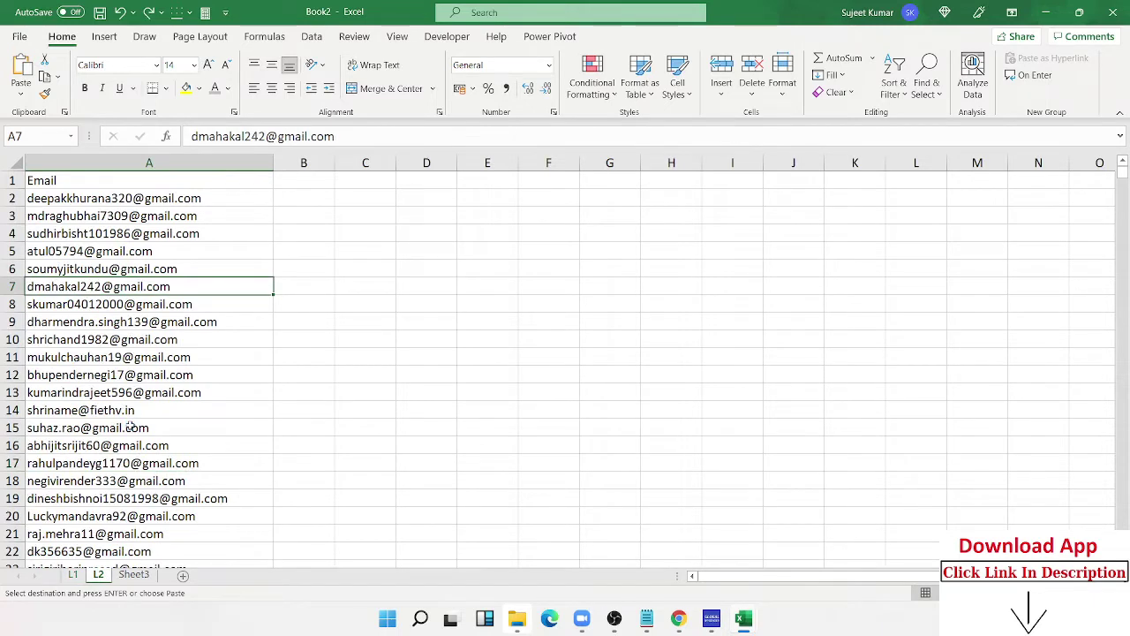
{"action": "key", "text": "ctrl+f"}
{"action": "key", "text": "Return"}
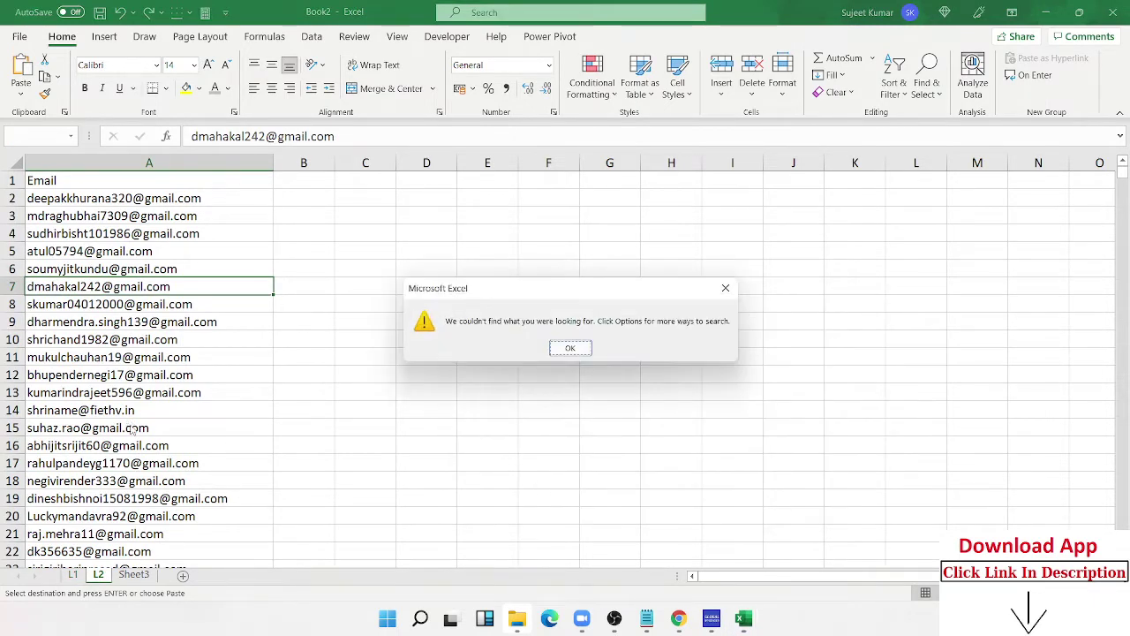
{"action": "key", "text": "Return"}
{"action": "left_click", "coordinate": [86, 372]}
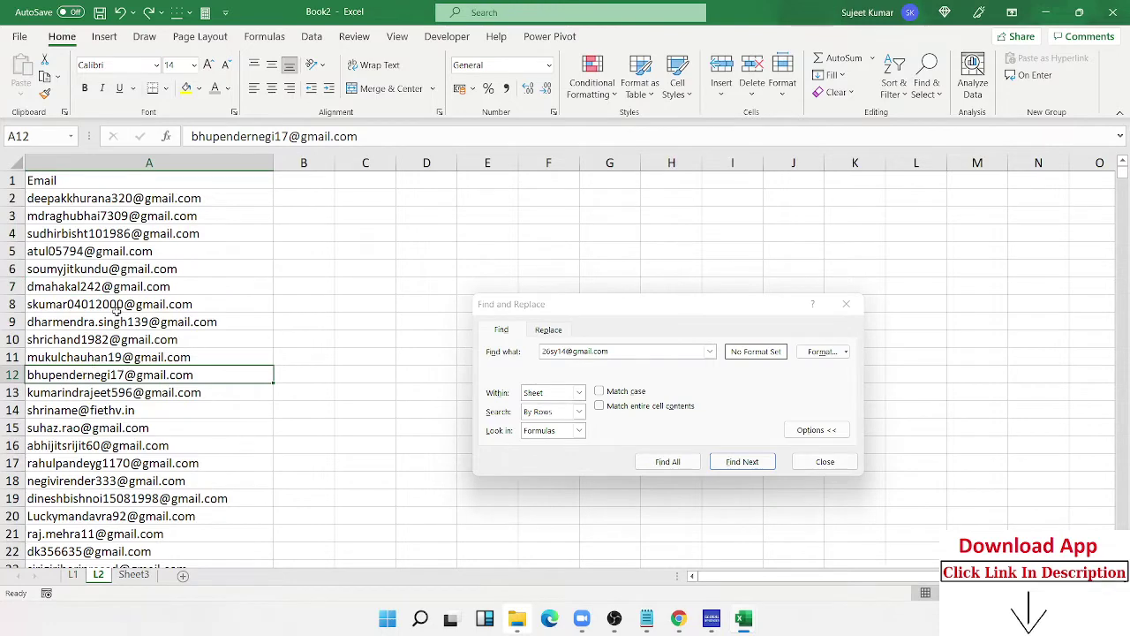
{"action": "key", "text": "ctrl+Down"}
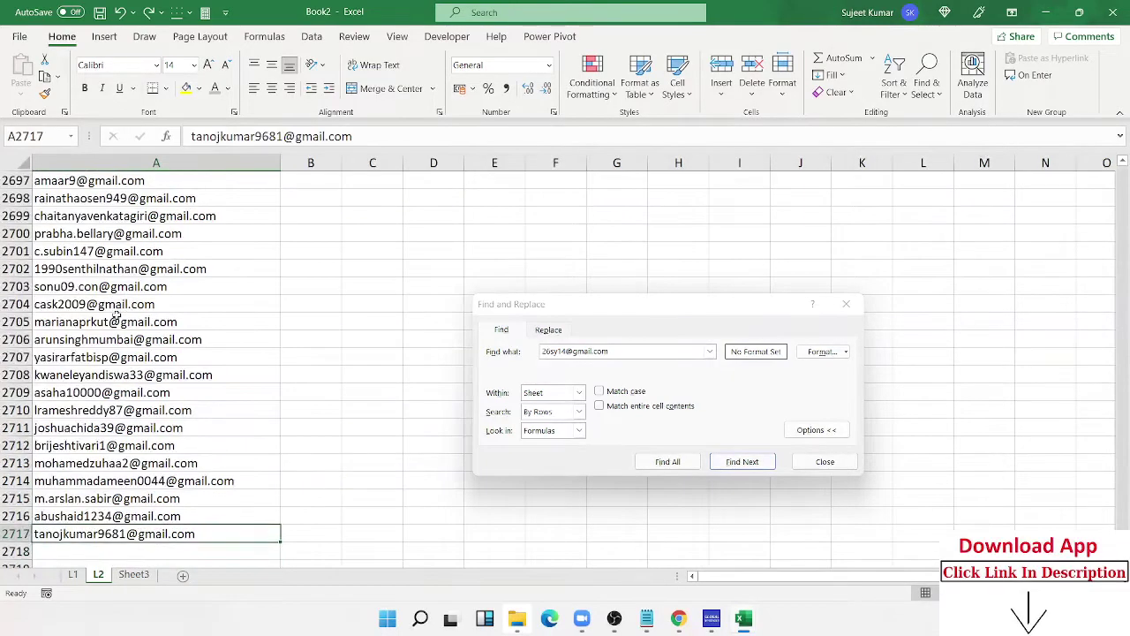
{"action": "key", "text": "Up"}
{"action": "key", "text": "Up"}
{"action": "key", "text": "Up"}
{"action": "key", "text": "ctrl+c"}
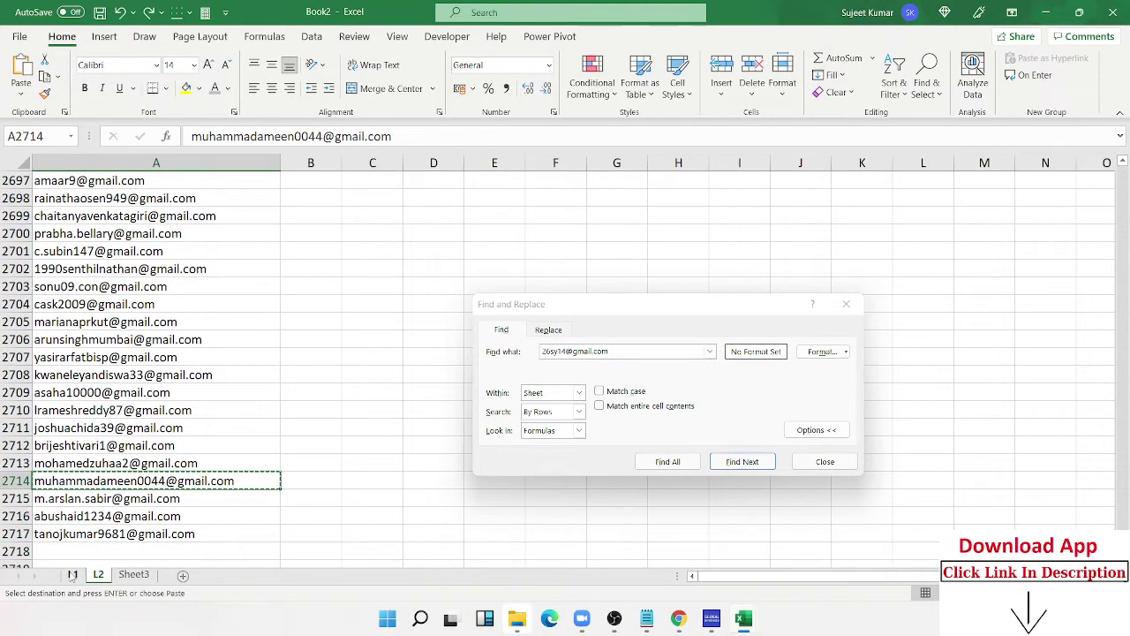
{"action": "left_click", "coordinate": [72, 575]}
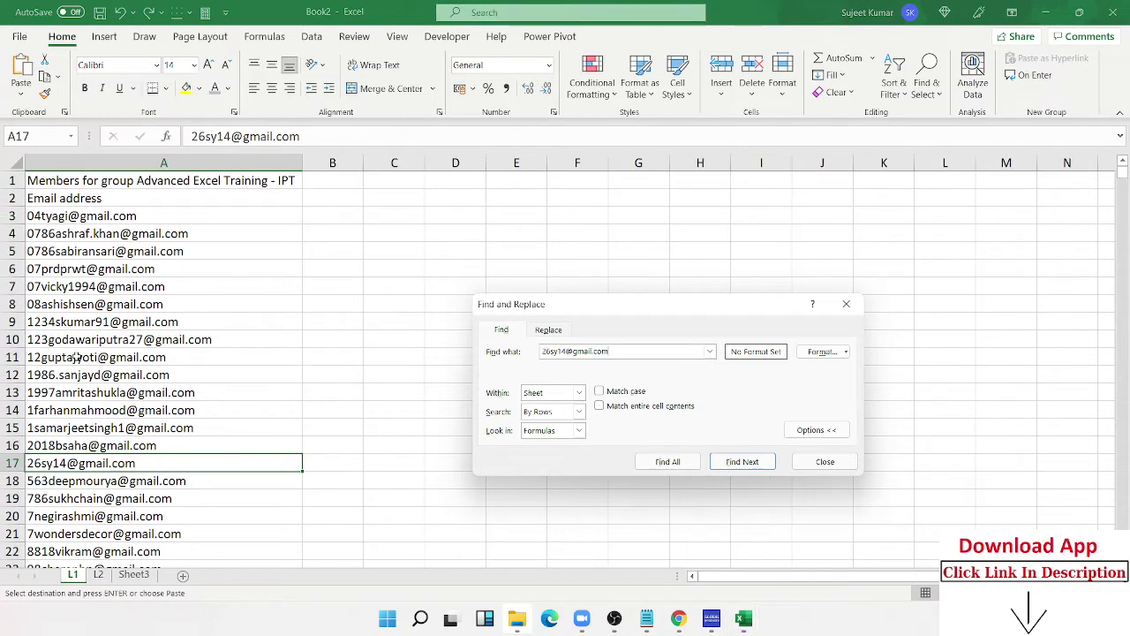
{"action": "key", "text": "ctrl+f"}
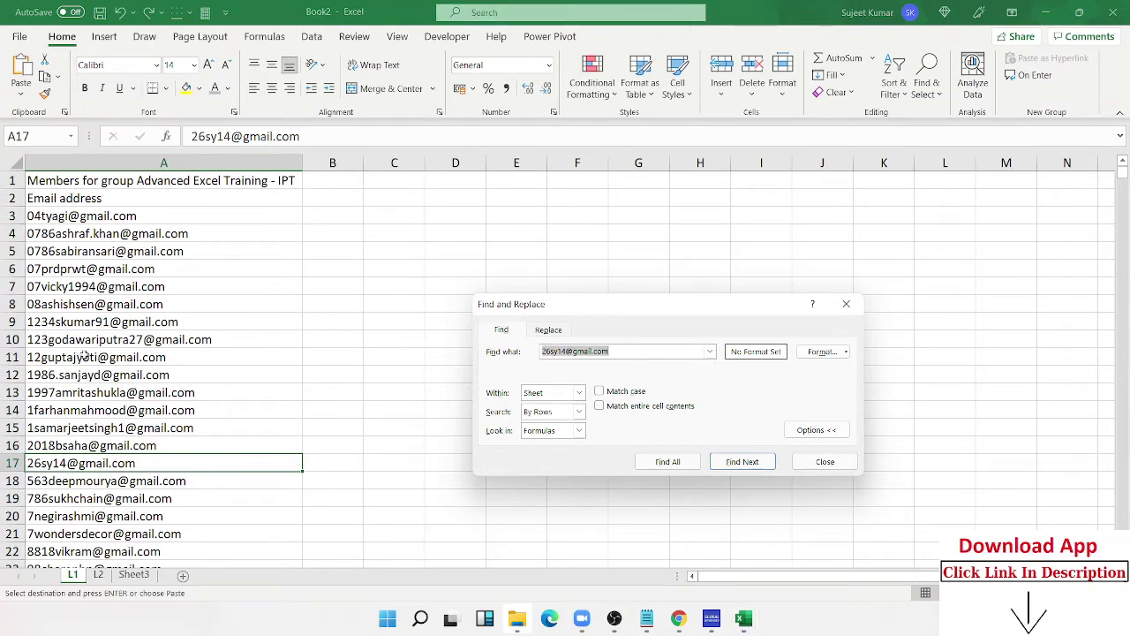
{"action": "key", "text": "ctrl+v"}
{"action": "key", "text": "Return"}
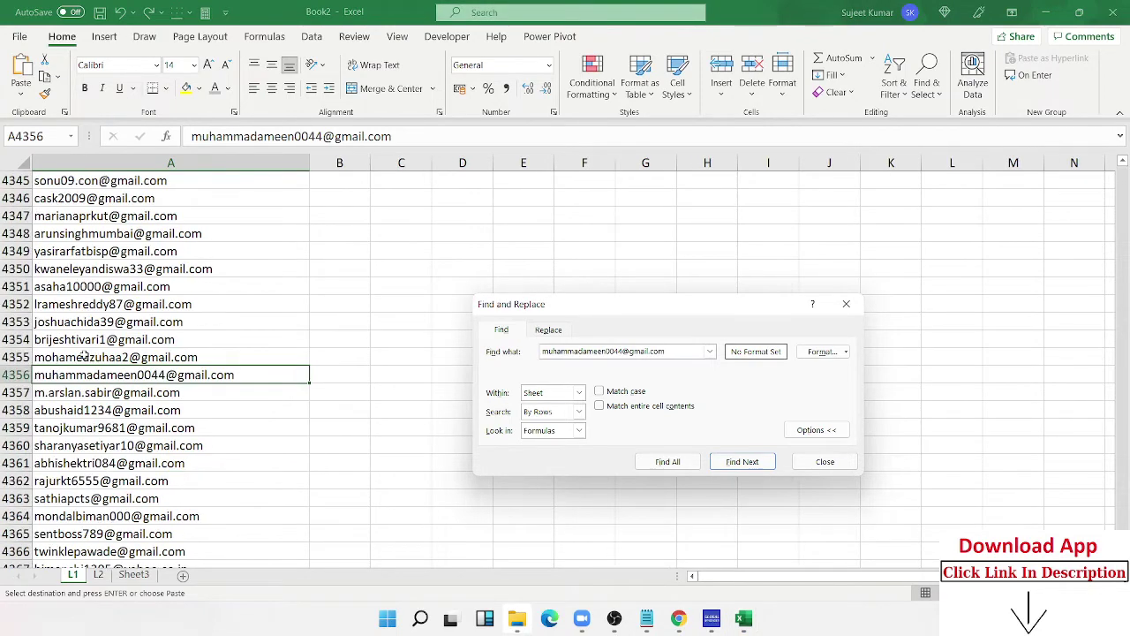
{"action": "key", "text": "Escape"}
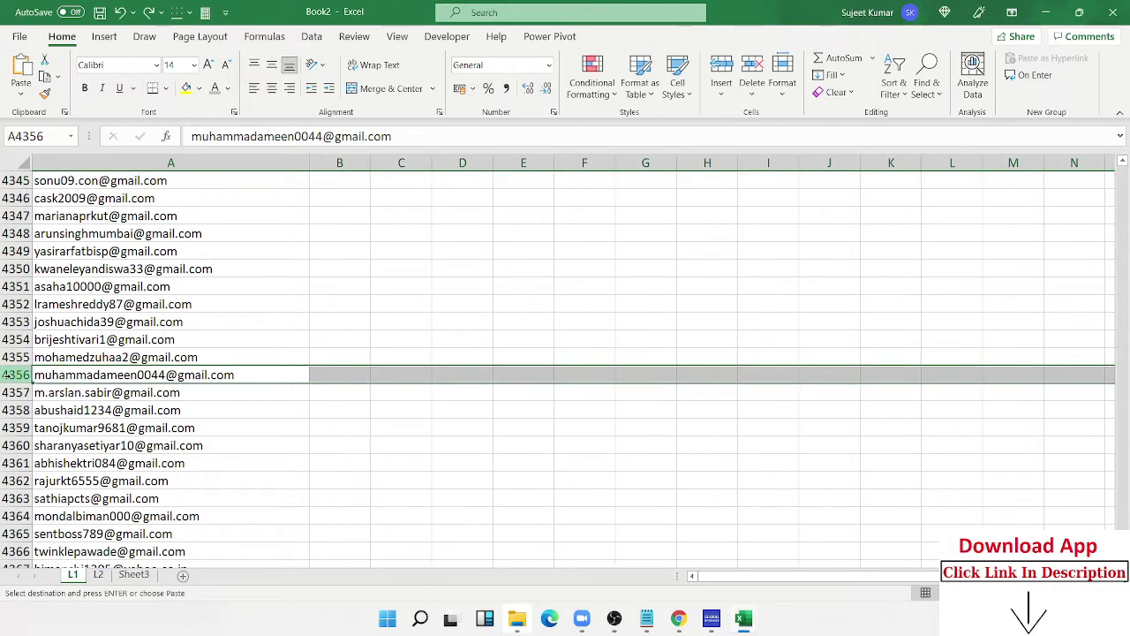
{"action": "left_click", "coordinate": [5, 374]}
{"action": "left_click", "coordinate": [268, 351]}
{"action": "key", "text": "ctrl+Home"}
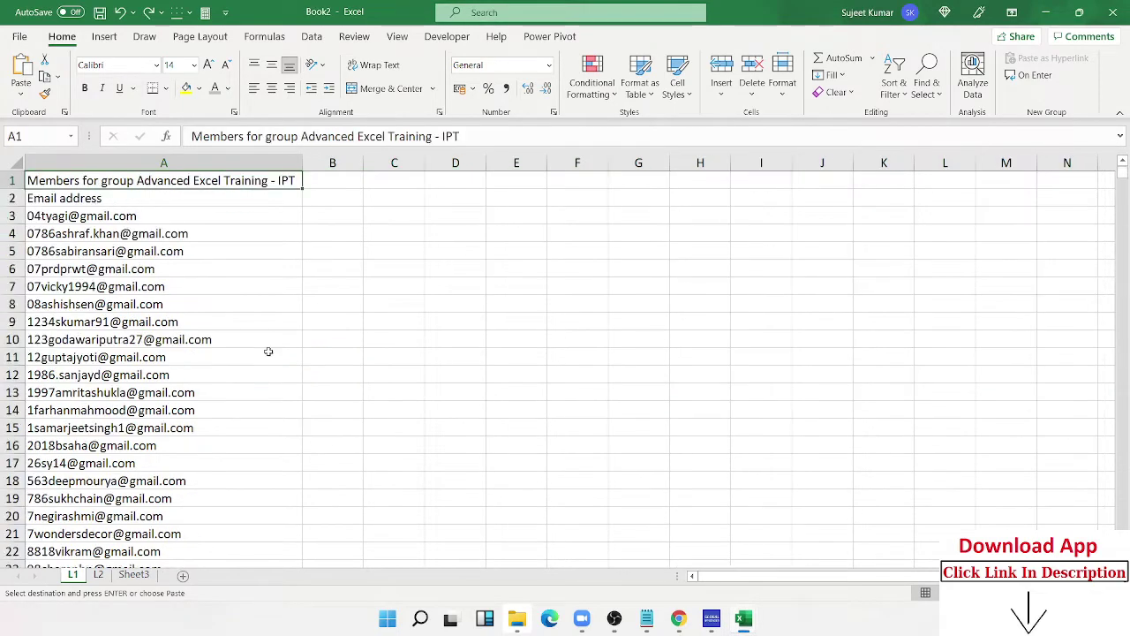
{"action": "key", "text": "Right"}
{"action": "key", "text": "Down"}
{"action": "key", "text": "Down"}
{"action": "key", "text": "Down"}
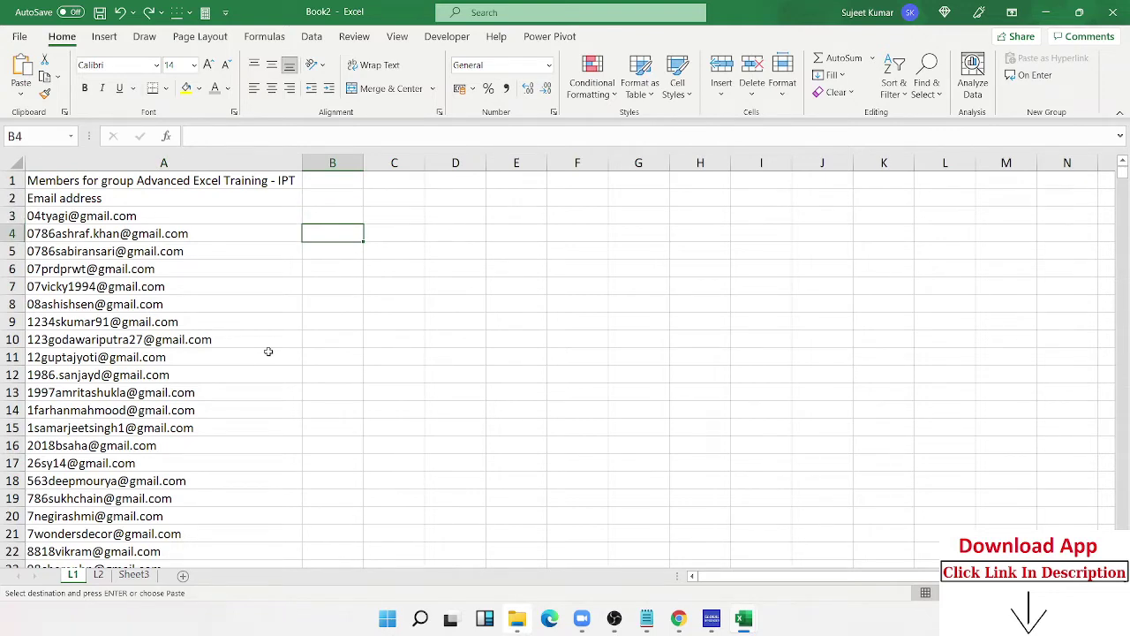
- Open the Visual Basic editor from the Developer tab and insert a new Module1 into Book2
{"action": "left_click", "coordinate": [446, 36]}
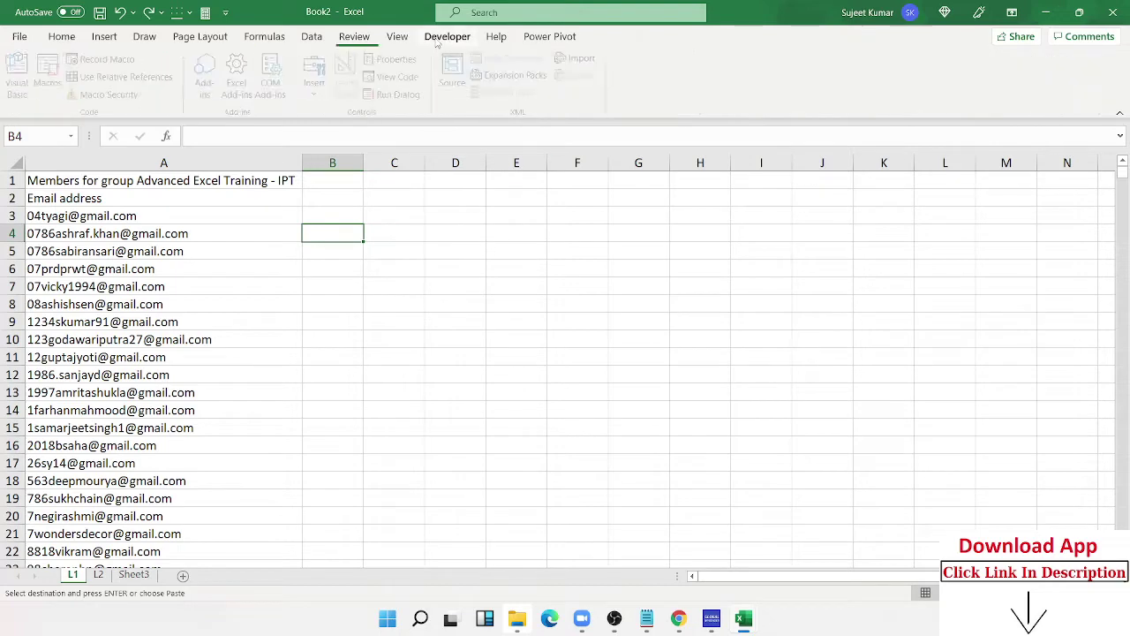
{"action": "left_click", "coordinate": [32, 93]}
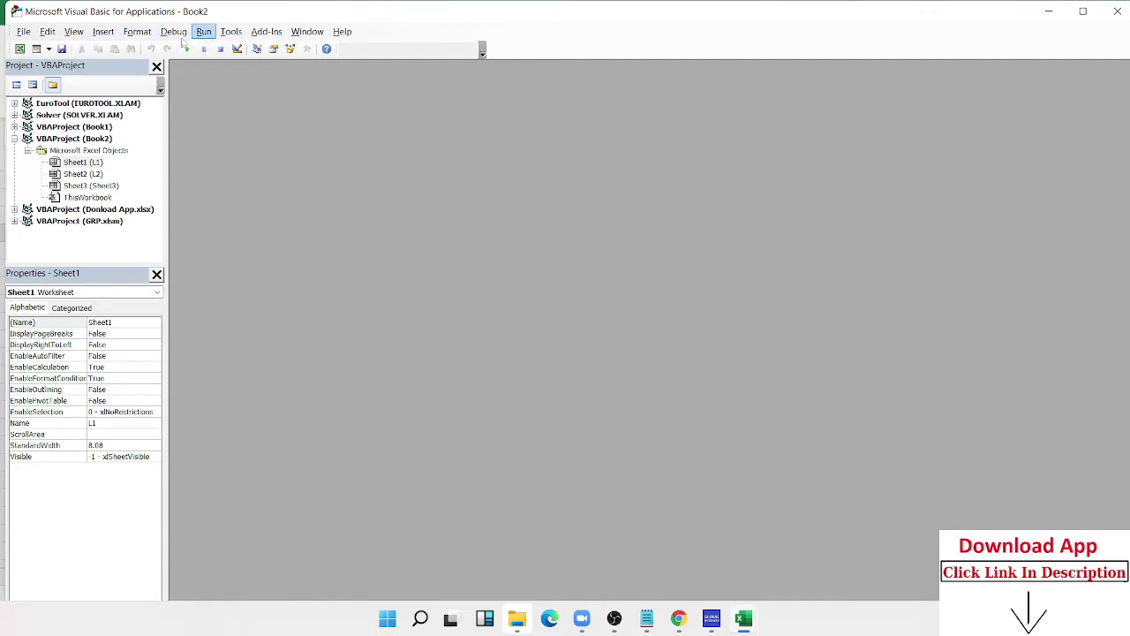
{"action": "left_click", "coordinate": [104, 33]}
{"action": "left_click", "coordinate": [119, 80]}
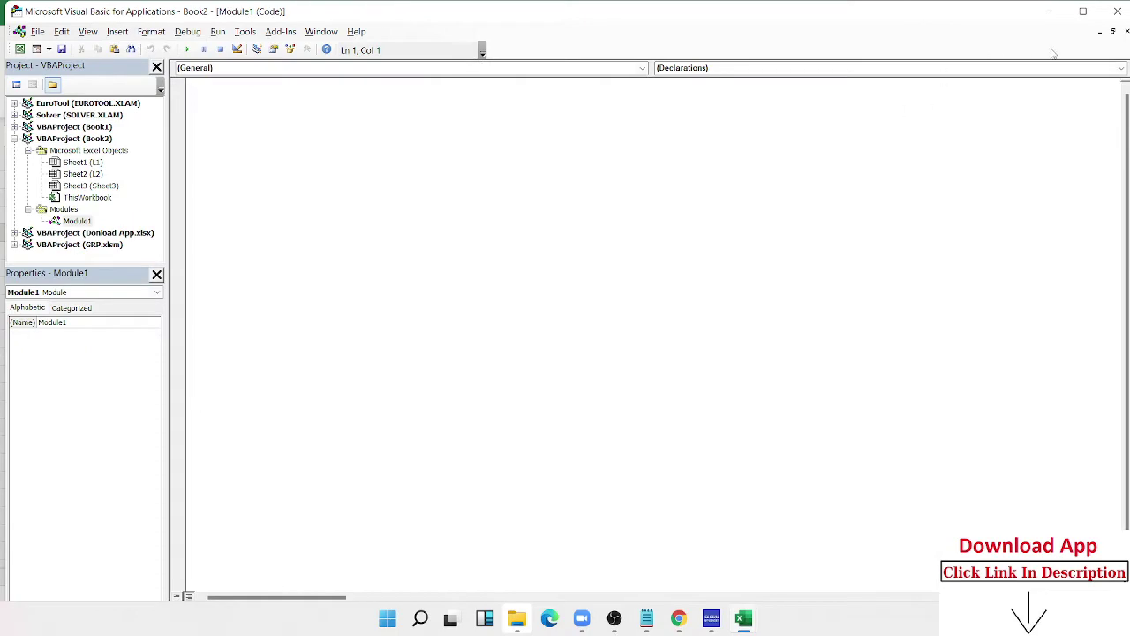
- Snap the VBA editor left and the Book2 workbook right, widening the editor, and place the cursor in Module1
{"action": "mouse_move", "coordinate": [1079, 14]}
{"action": "left_click", "coordinate": [989, 50]}
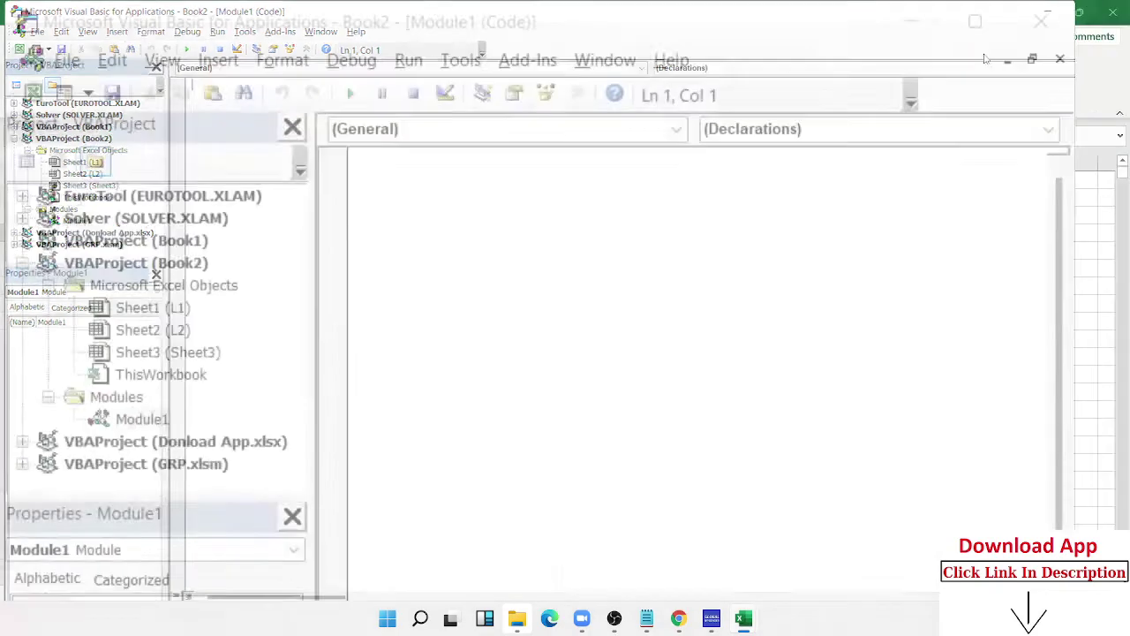
{"action": "left_click", "coordinate": [665, 199]}
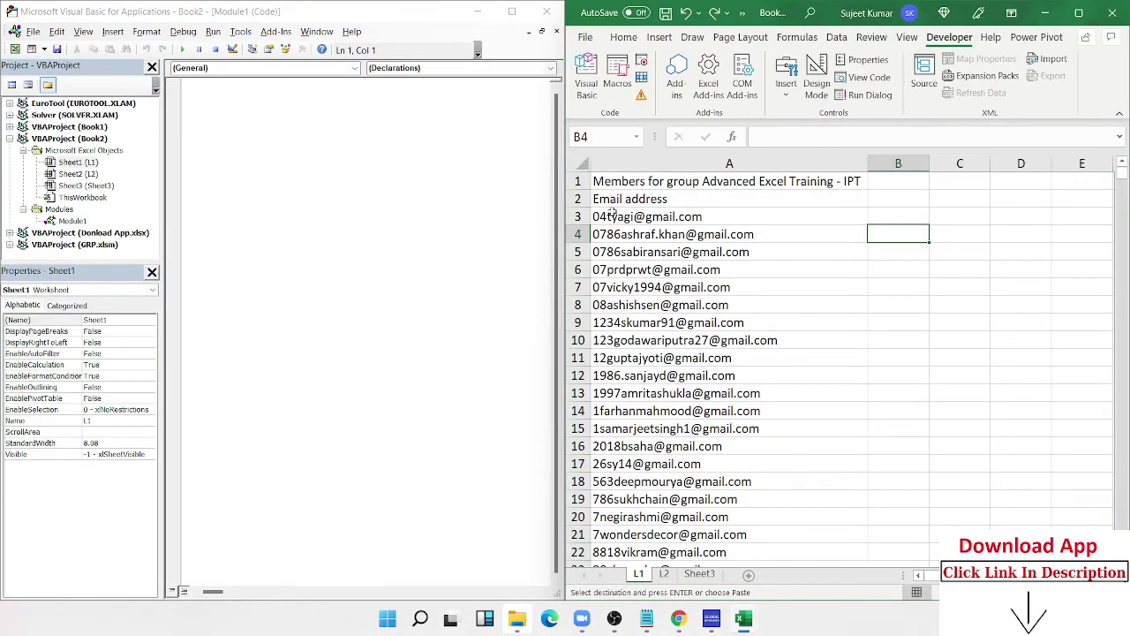
{"action": "left_click_drag", "start_coordinate": [564, 220], "coordinate": [641, 220]}
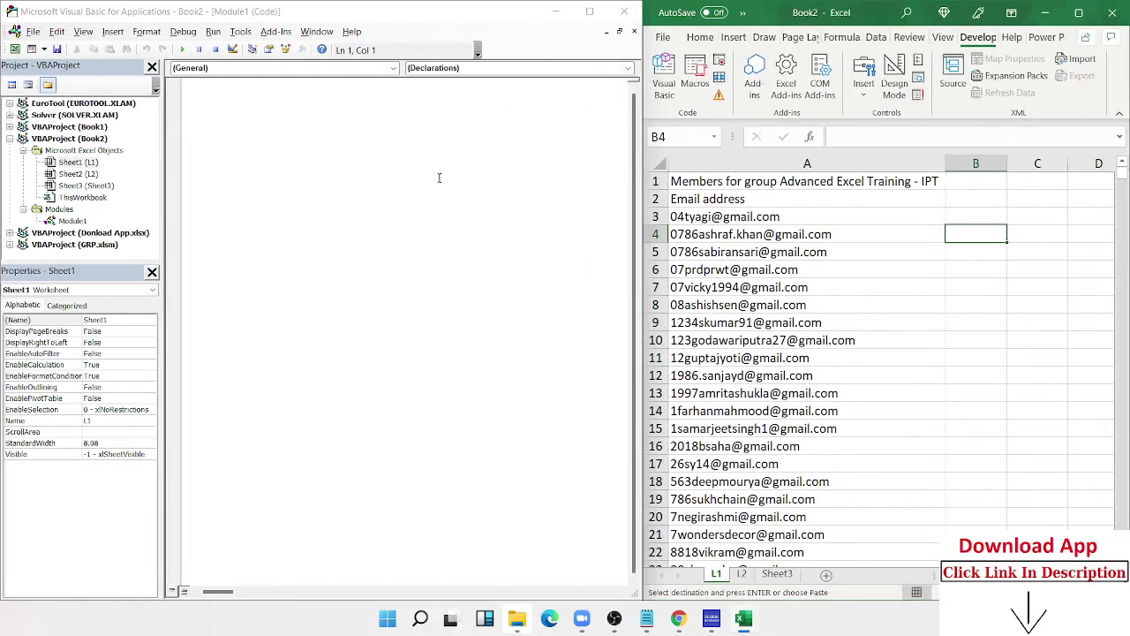
{"action": "left_click", "coordinate": [199, 110]}
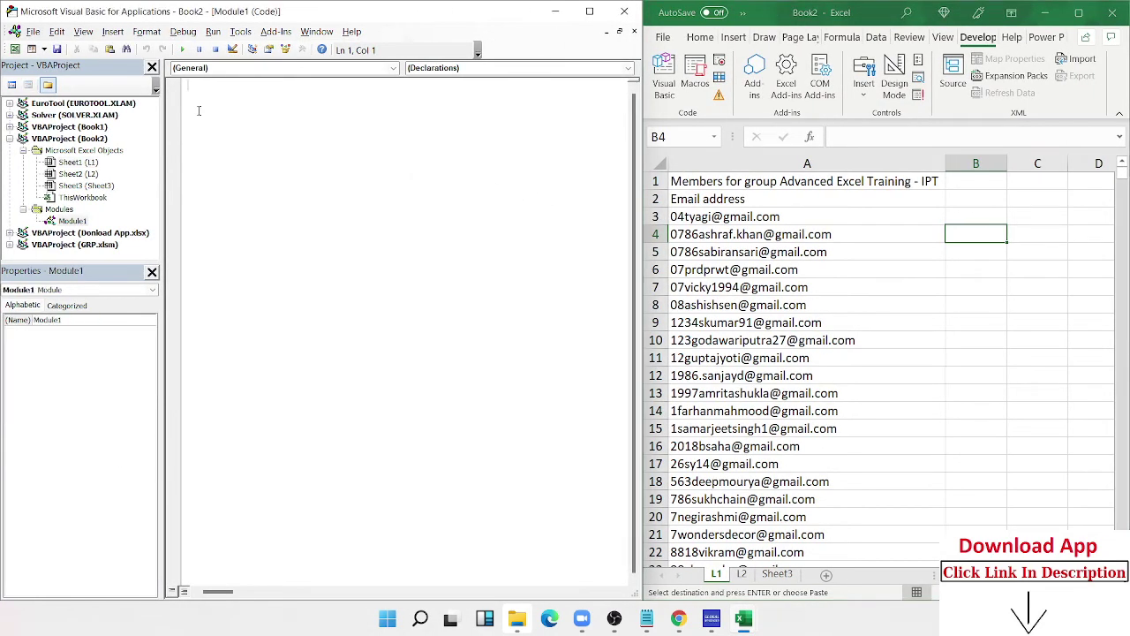
- Create the procedure Sub DData() in Module1 so End Sub is added
{"action": "type", "text": "sub "}
{"action": "type", "text": "DL"}
{"action": "key", "text": "BackSpace"}
{"action": "type", "text": "Data("}
{"action": "type", "text": ")"}
{"action": "key", "text": "Return"}
{"action": "key", "text": "Return"}
{"action": "key", "text": "Return"}
{"action": "key", "text": "Return"}
{"action": "key", "text": "Return"}
{"action": "key", "text": "Return"}
- With sheet L2 showing in Excel, declare Dim r As Range inside DData
{"action": "left_click", "coordinate": [743, 579]}
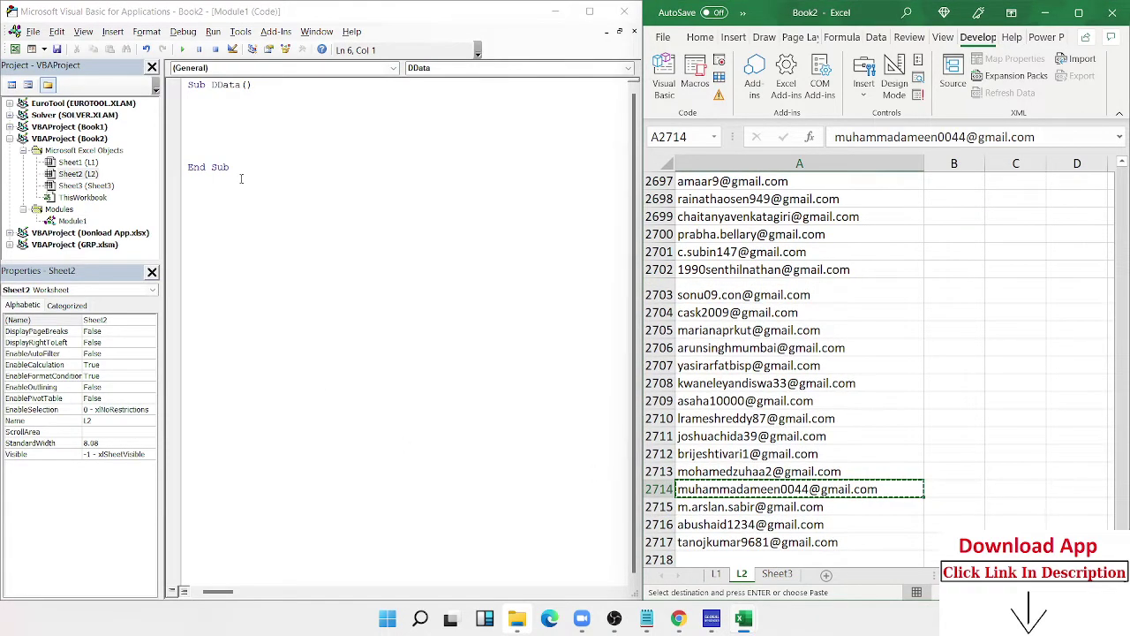
{"action": "left_click", "coordinate": [213, 128]}
{"action": "type", "text": "di"}
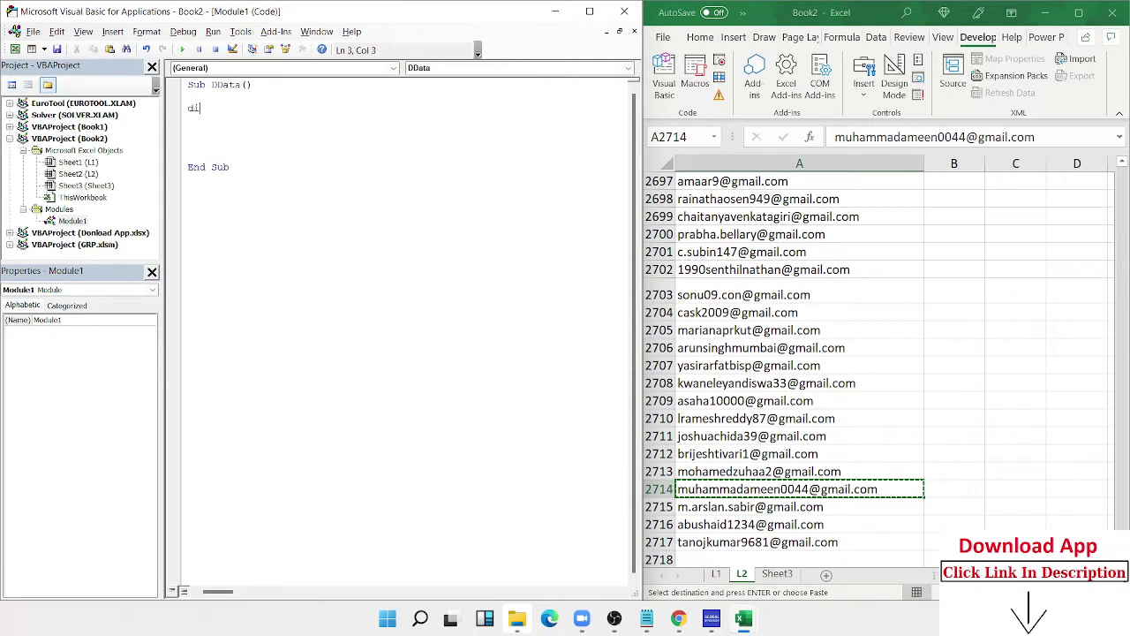
{"action": "type", "text": "m r as ra"}
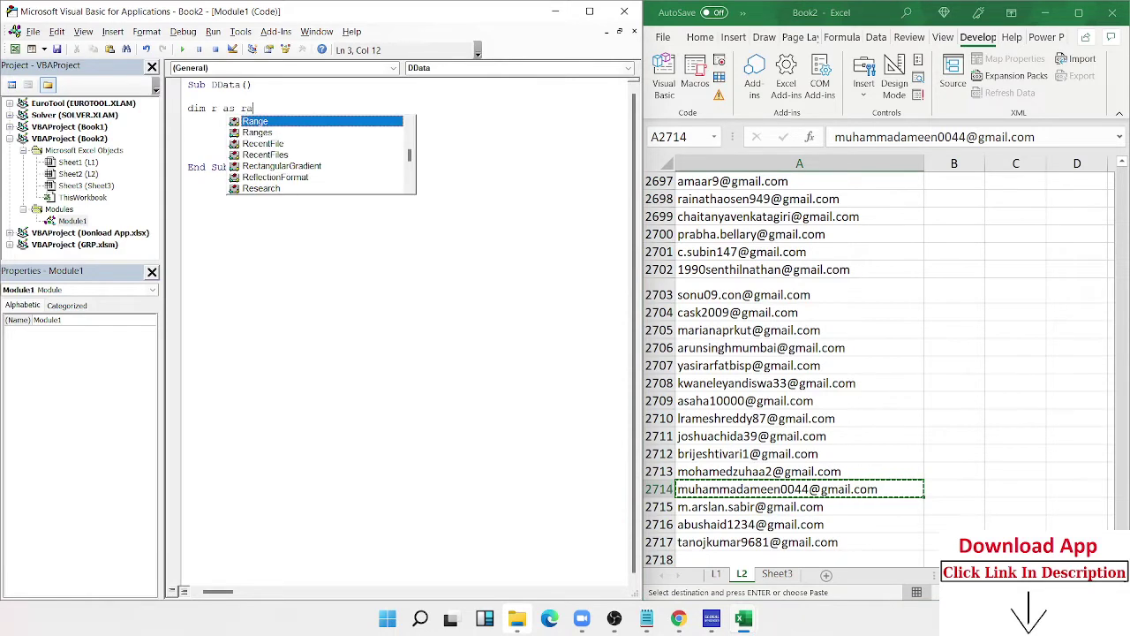
{"action": "key", "text": "Return"}
{"action": "key", "text": "Return"}
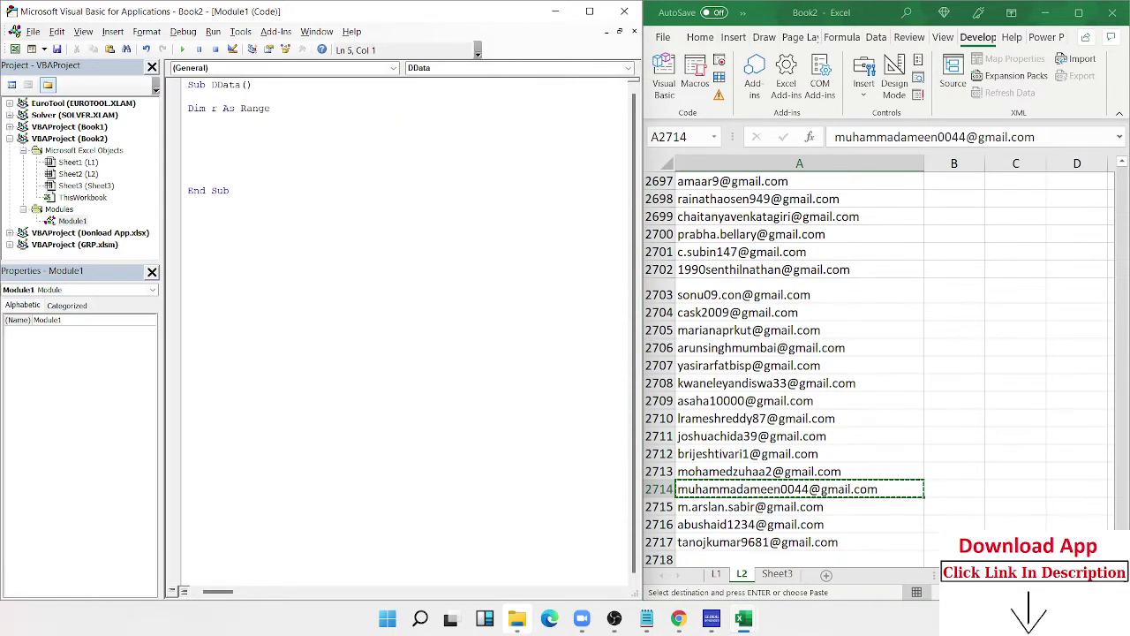
- Add a For Each r In Selection … Next r loop with blank lines inside it
{"action": "type", "text": "for "}
{"action": "type", "text": "e"}
{"action": "type", "text": "ach "}
{"action": "type", "text": "in selec"}
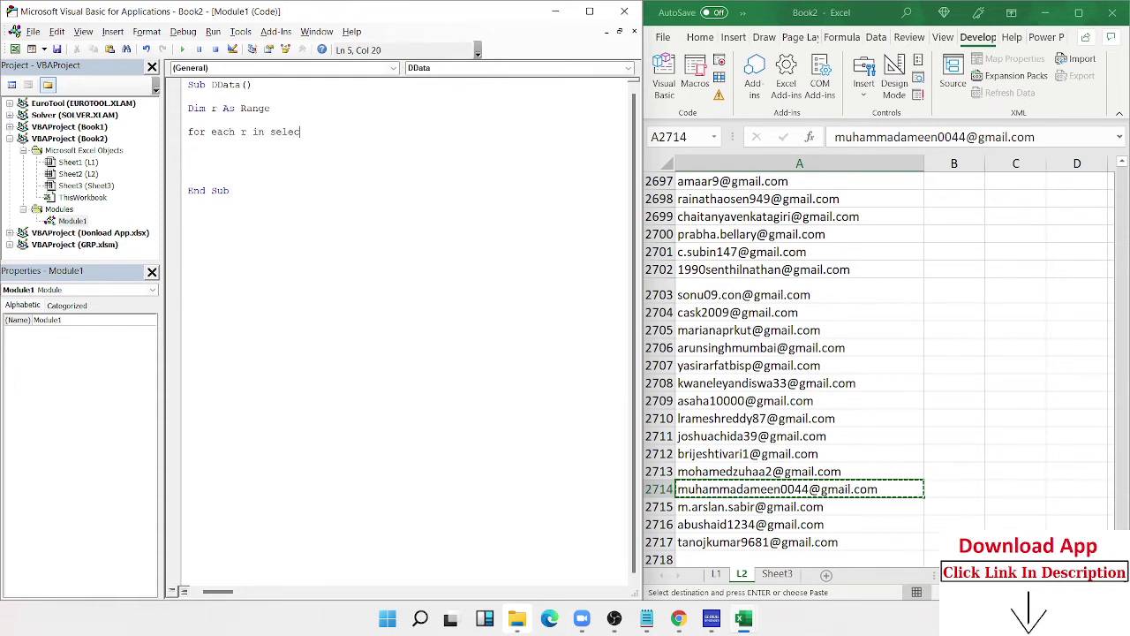
{"action": "type", "text": "tio"}
{"action": "type", "text": "n"}
{"action": "key", "text": "Return"}
{"action": "key", "text": "Return"}
{"action": "key", "text": "Return"}
{"action": "key", "text": "Return"}
{"action": "key", "text": "Return"}
{"action": "key", "text": "Return"}
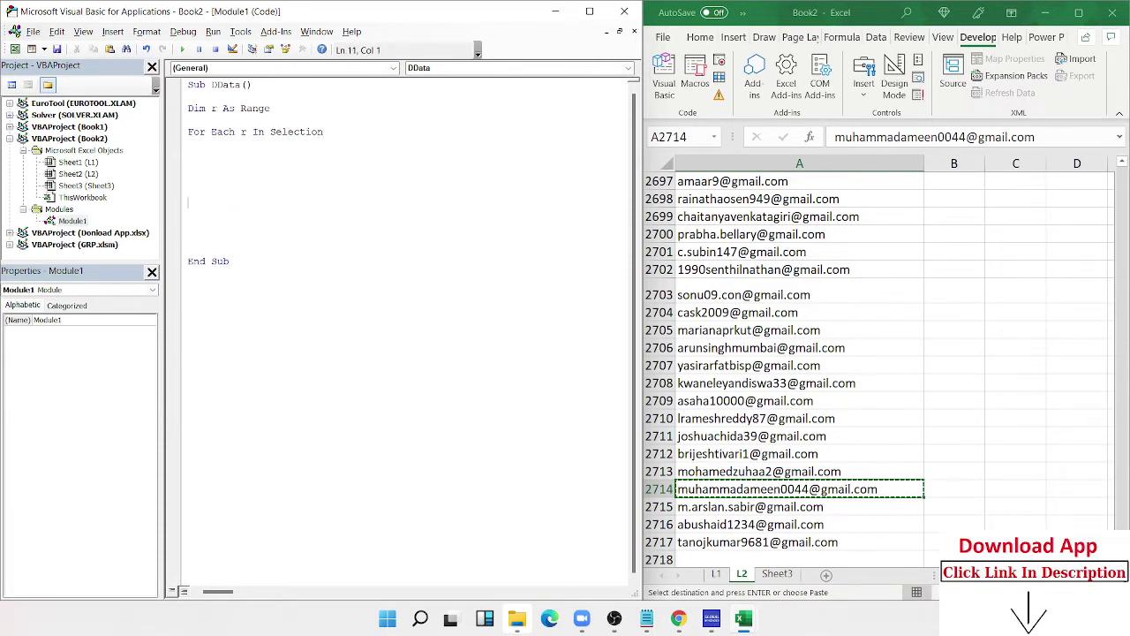
{"action": "type", "text": "next r"}
{"action": "key", "text": "Up"}
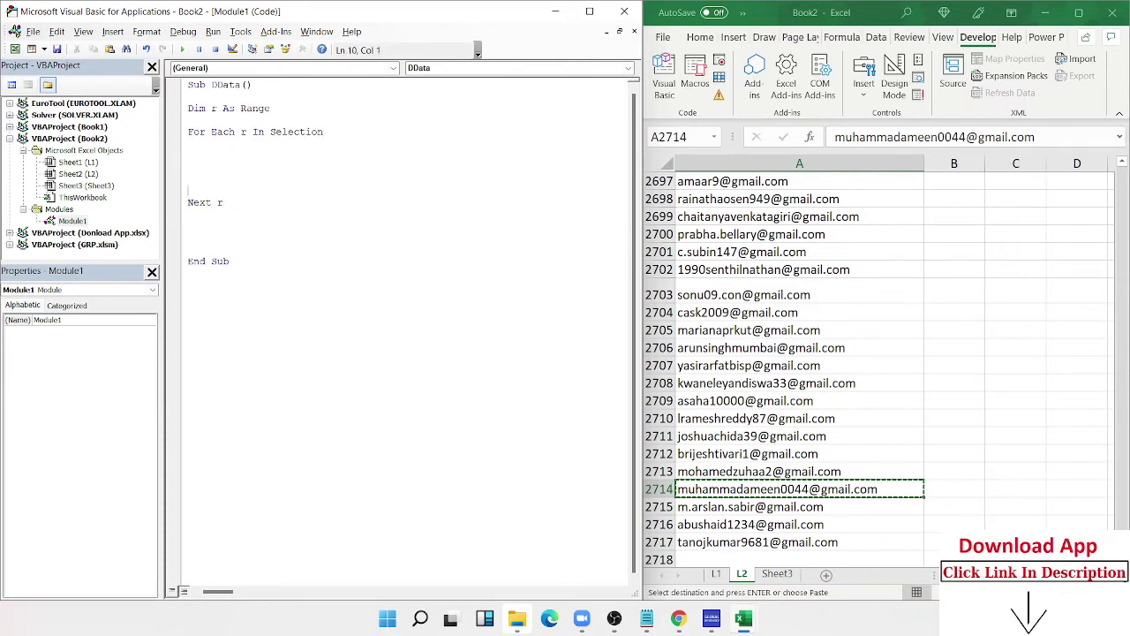
{"action": "key", "text": "Return"}
{"action": "key", "text": "Return"}
{"action": "key", "text": "Up"}
{"action": "key", "text": "Up"}
{"action": "key", "text": "Up"}
{"action": "key", "text": "Return"}
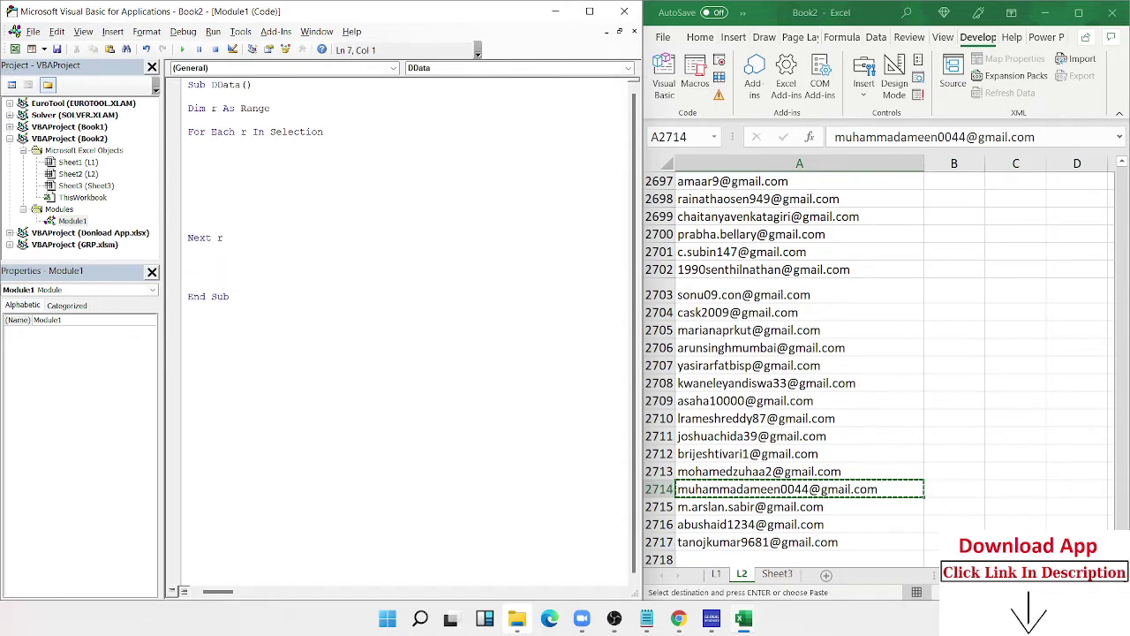
- Nest For i = 1 To Sheets("L1").Range("A65000").End(xlUp).Row … Next i inside the selection loop
{"action": "type", "text": "for "}
{"action": "type", "text": "i = "}
{"action": "type", "text": "1 to "}
{"action": "type", "text": "sheets"}
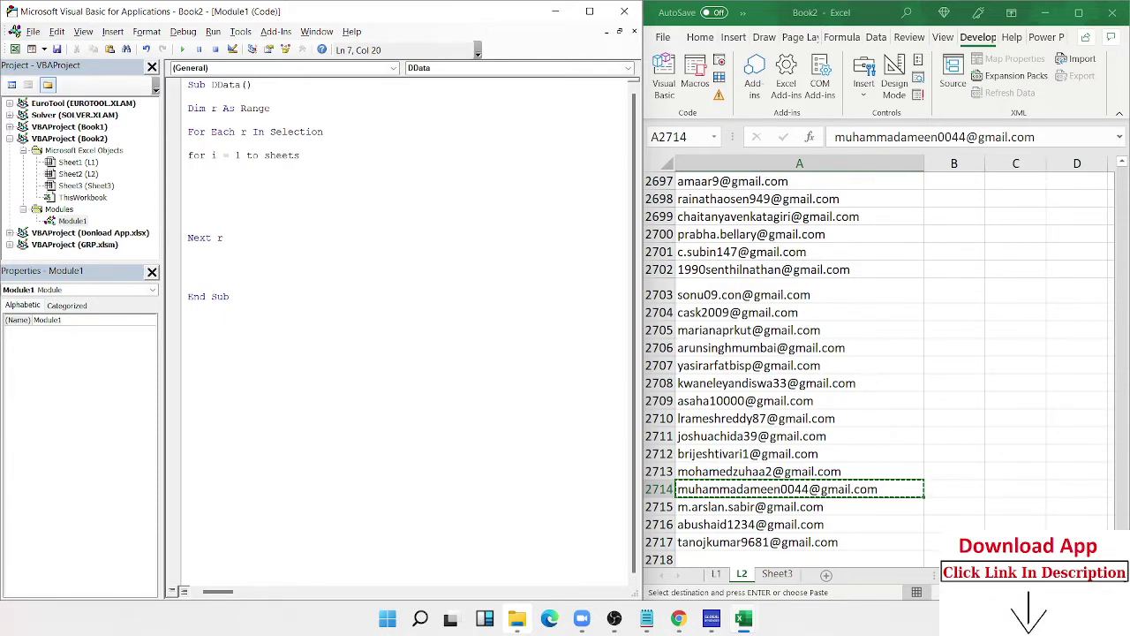
{"action": "type", "text": "("}
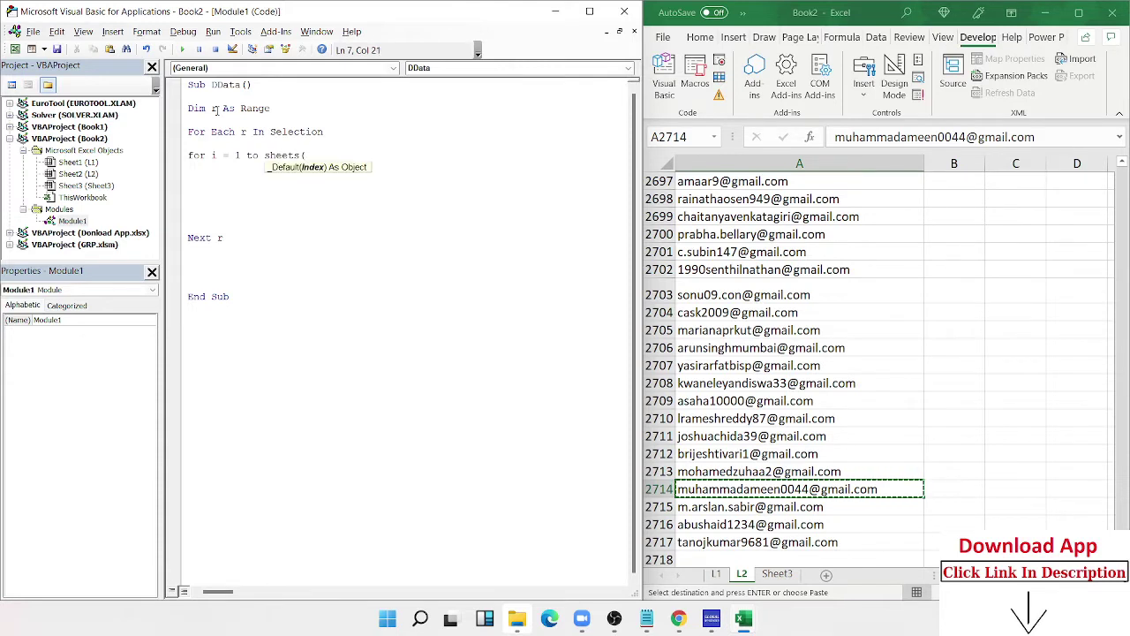
{"action": "type", "text": "\"L1"}
{"action": "type", "text": "\")."}
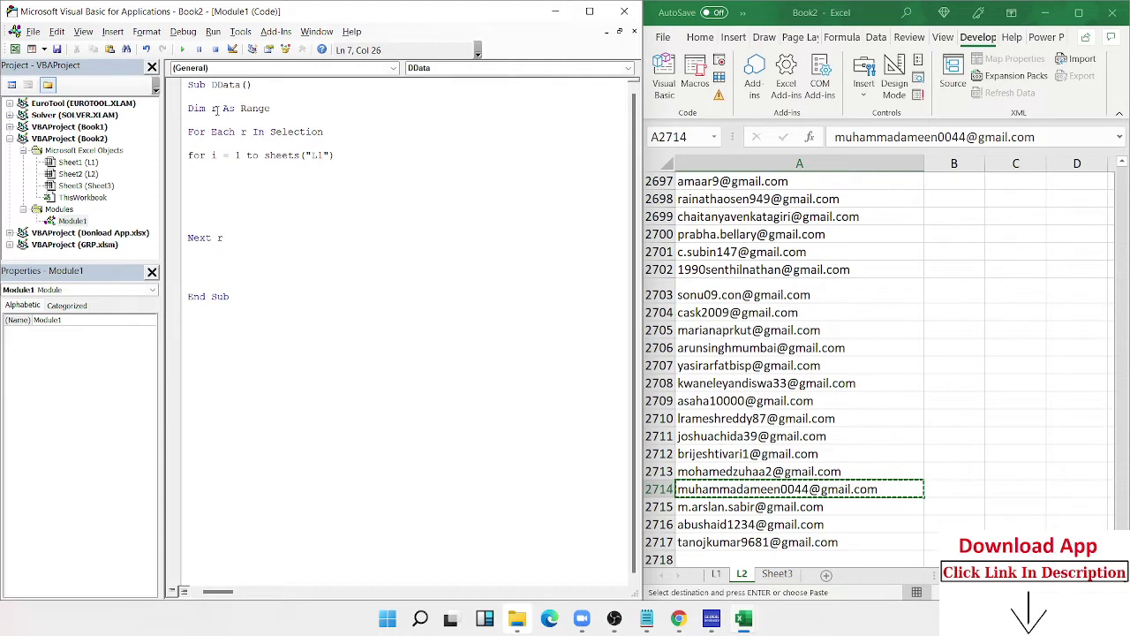
{"action": "type", "text": "range(\""}
{"action": "type", "text": "A"}
{"action": "type", "text": "65000"}
{"action": "type", "text": "\""}
{"action": "type", "text": ").end"}
{"action": "type", "text": "(xlup"}
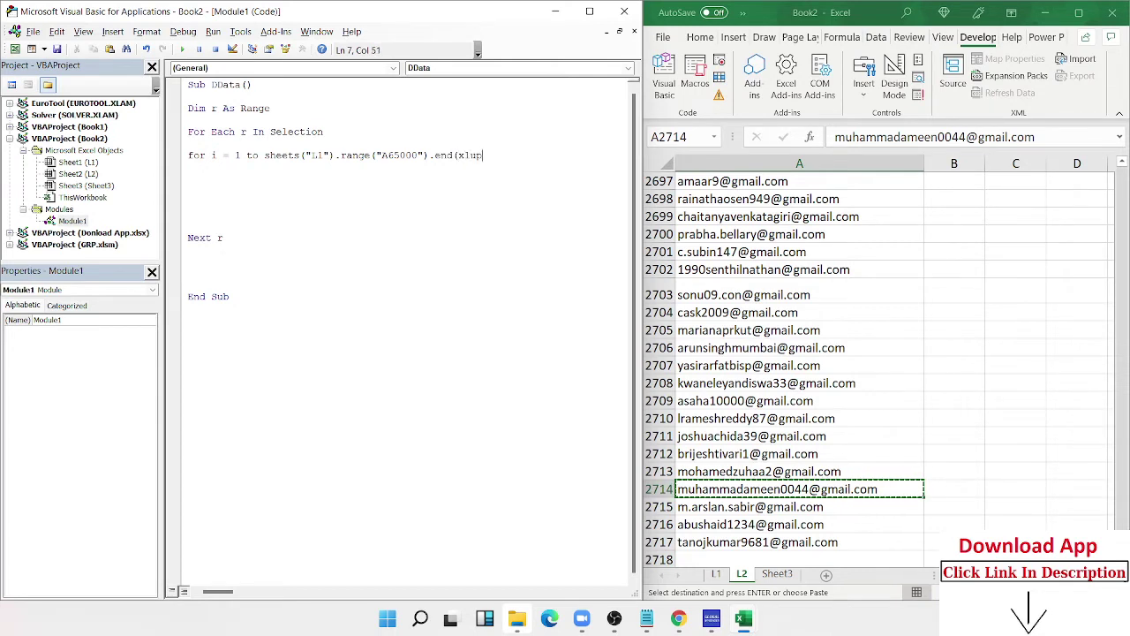
{"action": "type", "text": ").row"}
{"action": "key", "text": "Down"}
{"action": "key", "text": "Return"}
{"action": "key", "text": "Return"}
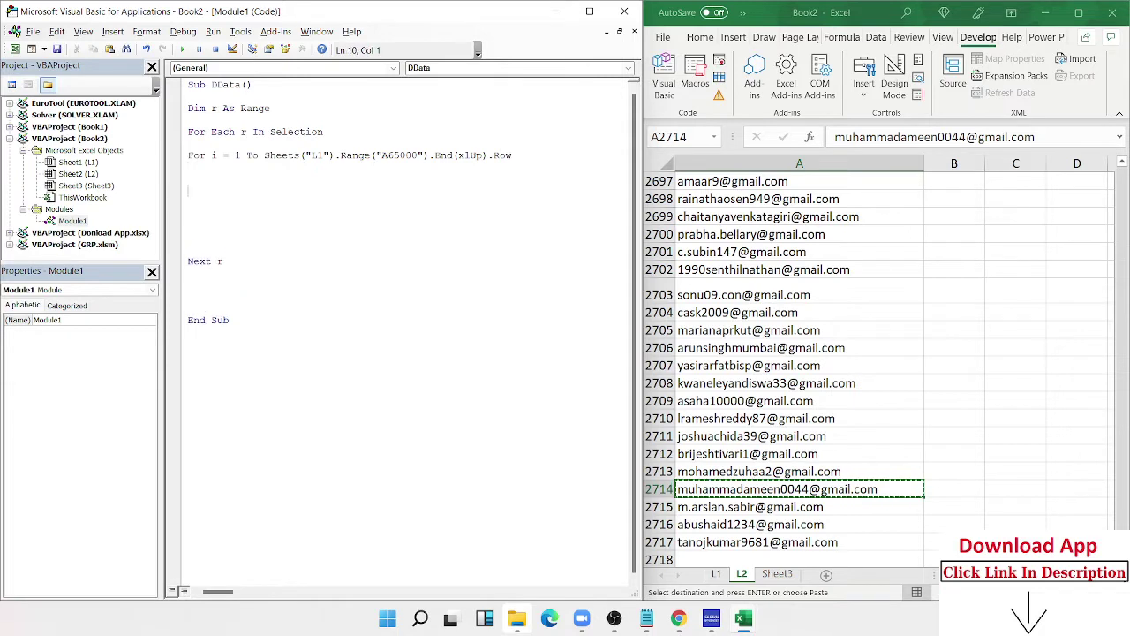
{"action": "type", "text": "ne"}
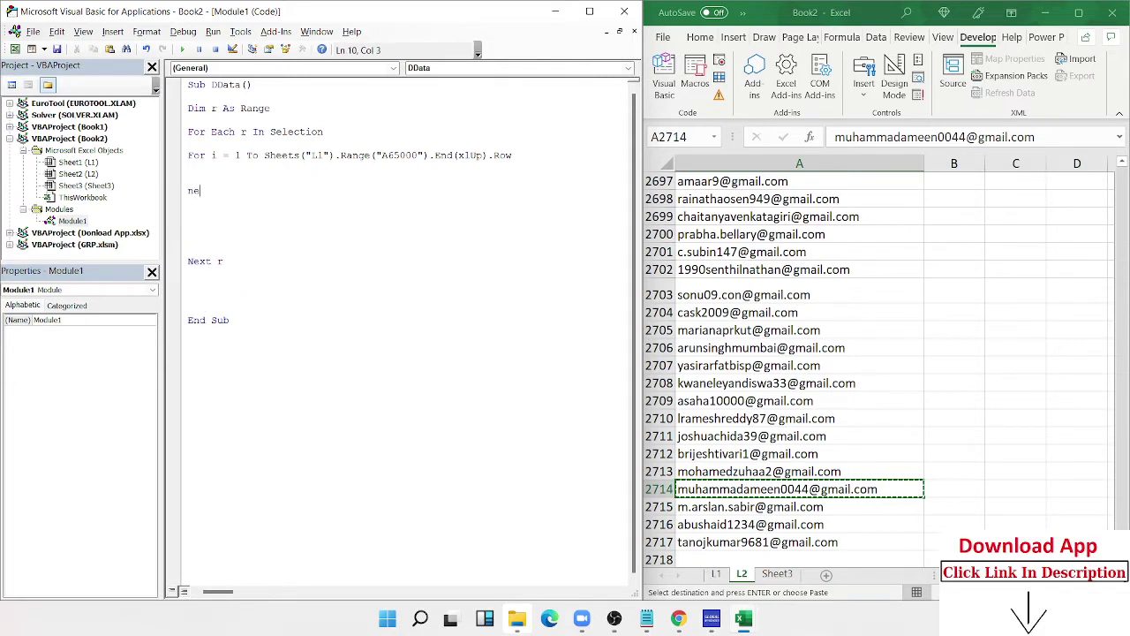
{"action": "type", "text": "xt i"}
{"action": "key", "text": "Down"}
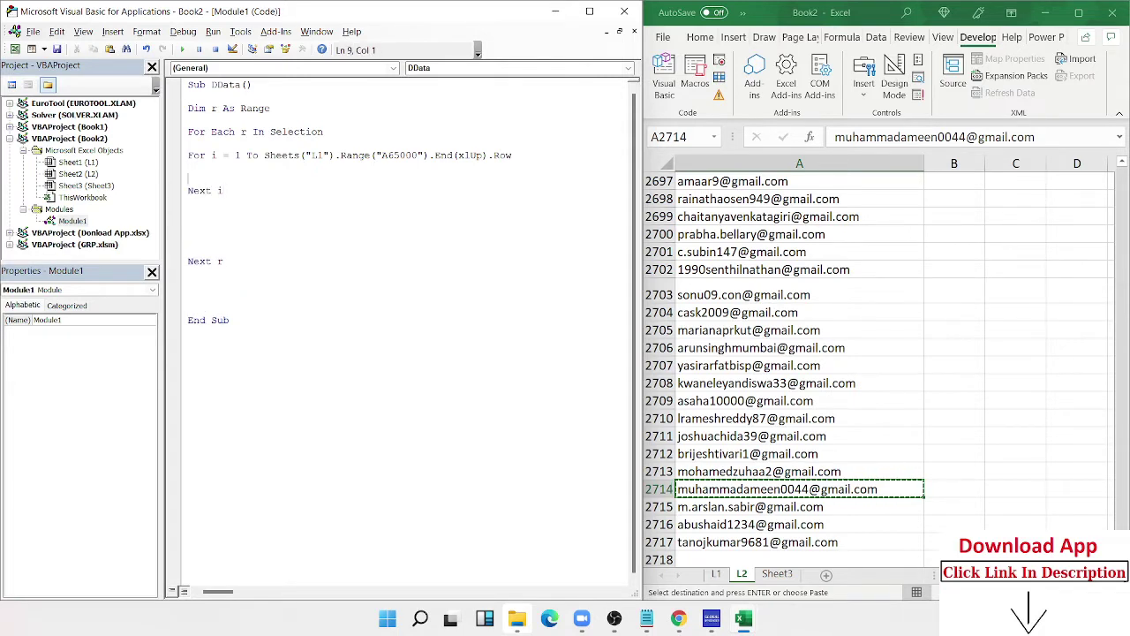
{"action": "key", "text": "Up"}
{"action": "key", "text": "Return"}
{"action": "key", "text": "Up"}
{"action": "left_click", "coordinate": [188, 179]}
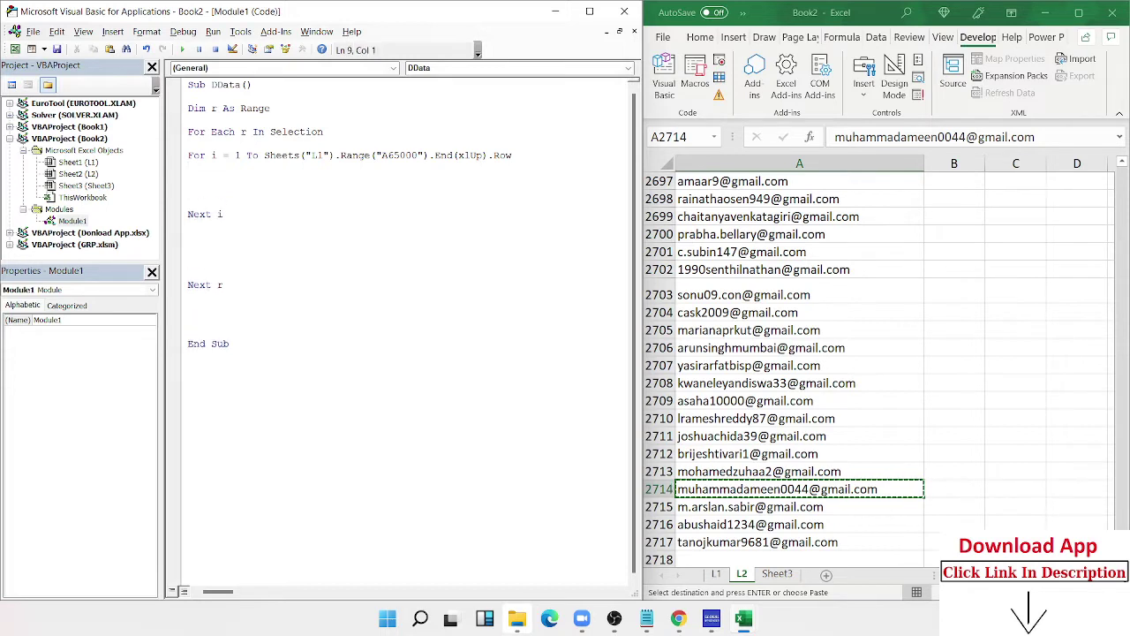
- Add the test If r.Value = Sheets("L1").Range("A" & i) Then inside the row loop
{"action": "type", "text": "if "}
{"action": "type", "text": "r"}
{"action": "type", "text": "."}
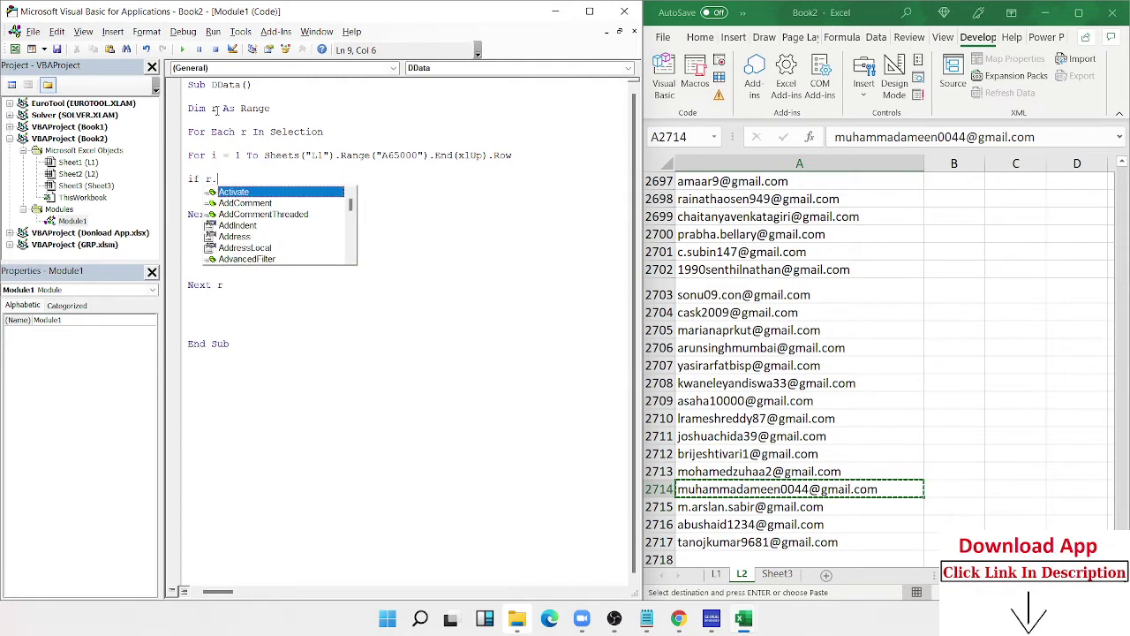
{"action": "type", "text": "v"}
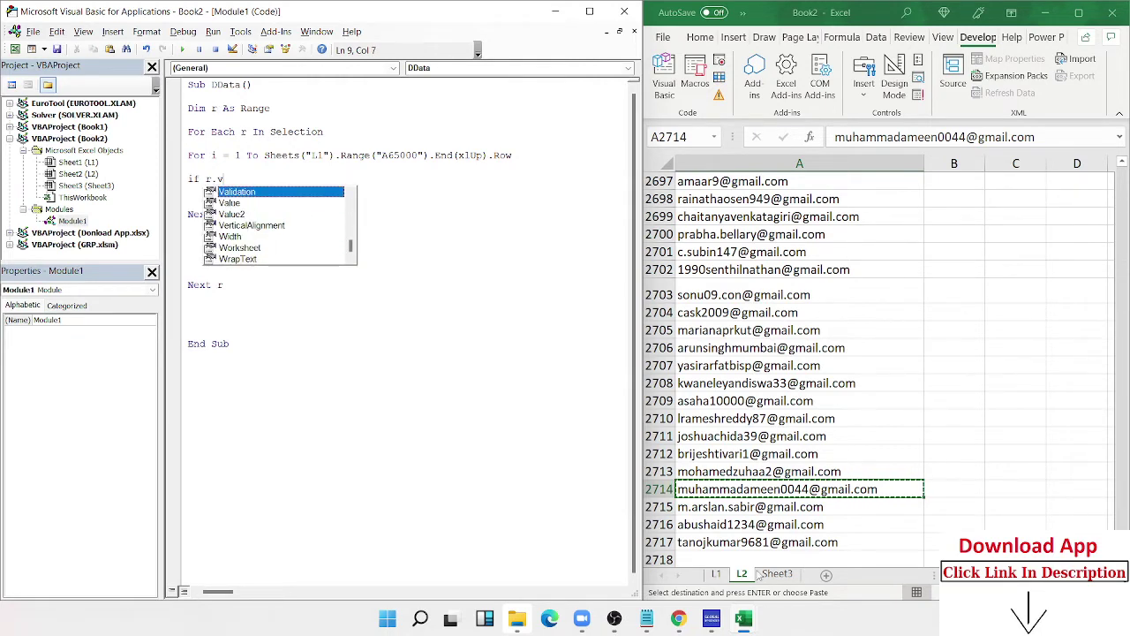
{"action": "type", "text": "a"}
{"action": "key", "text": "Tab"}
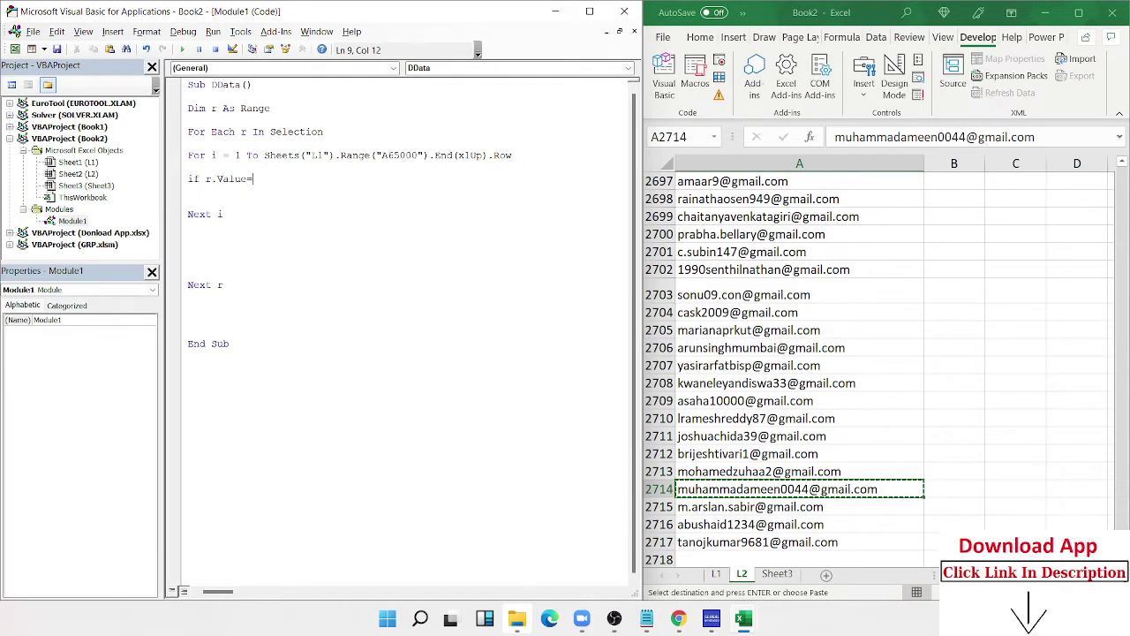
{"action": "type", "text": "she"}
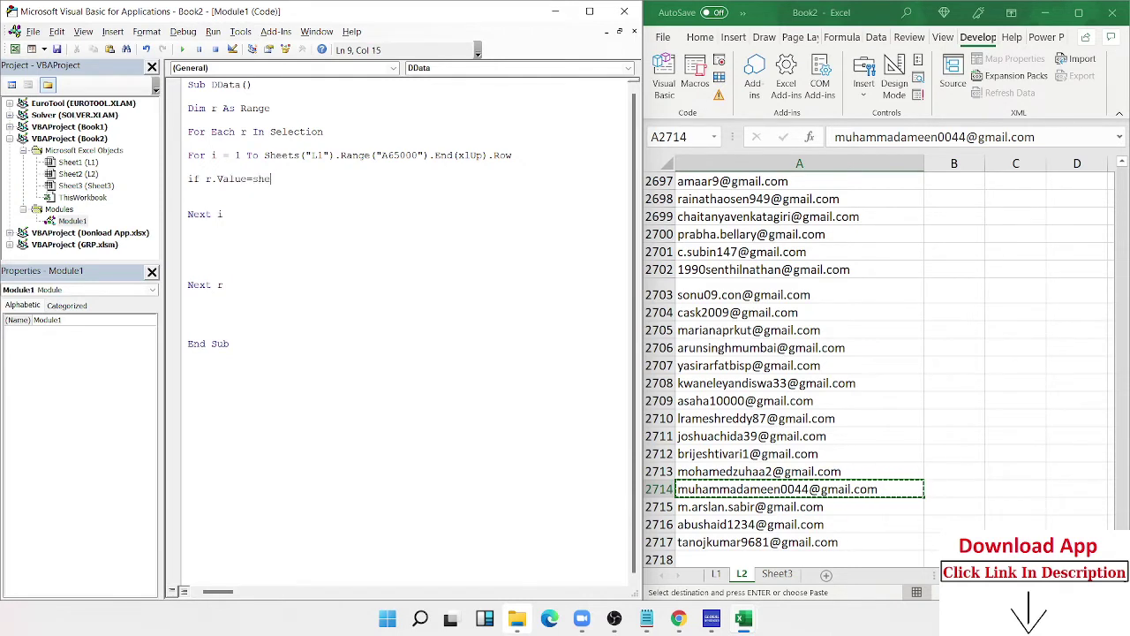
{"action": "type", "text": "ets("}
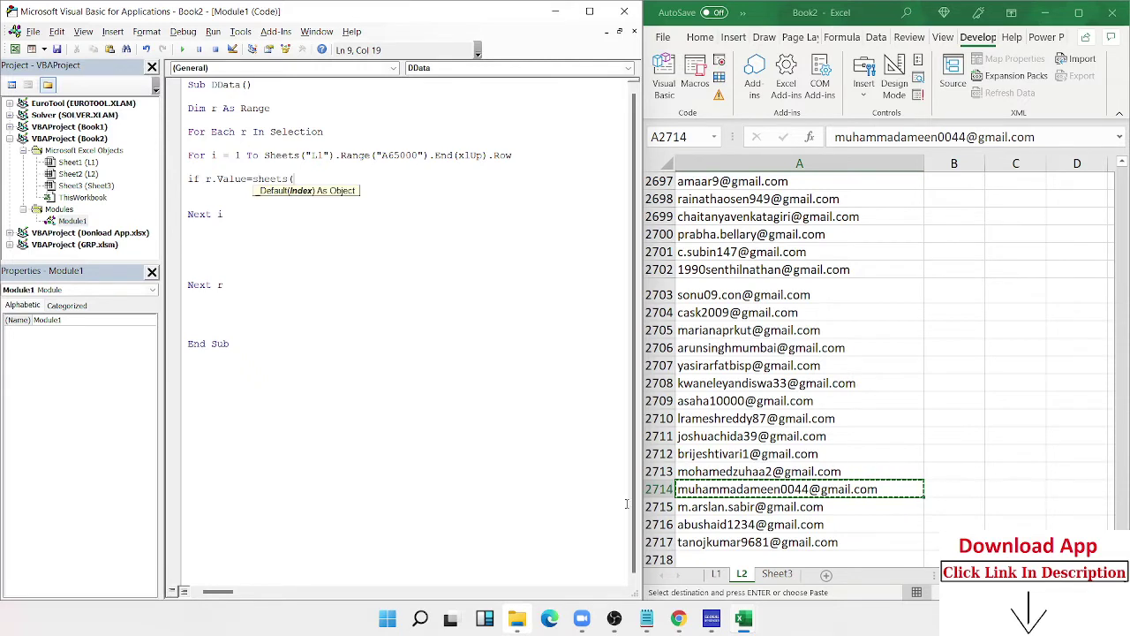
{"action": "type", "text": "\"L1"}
{"action": "type", "text": "\")."}
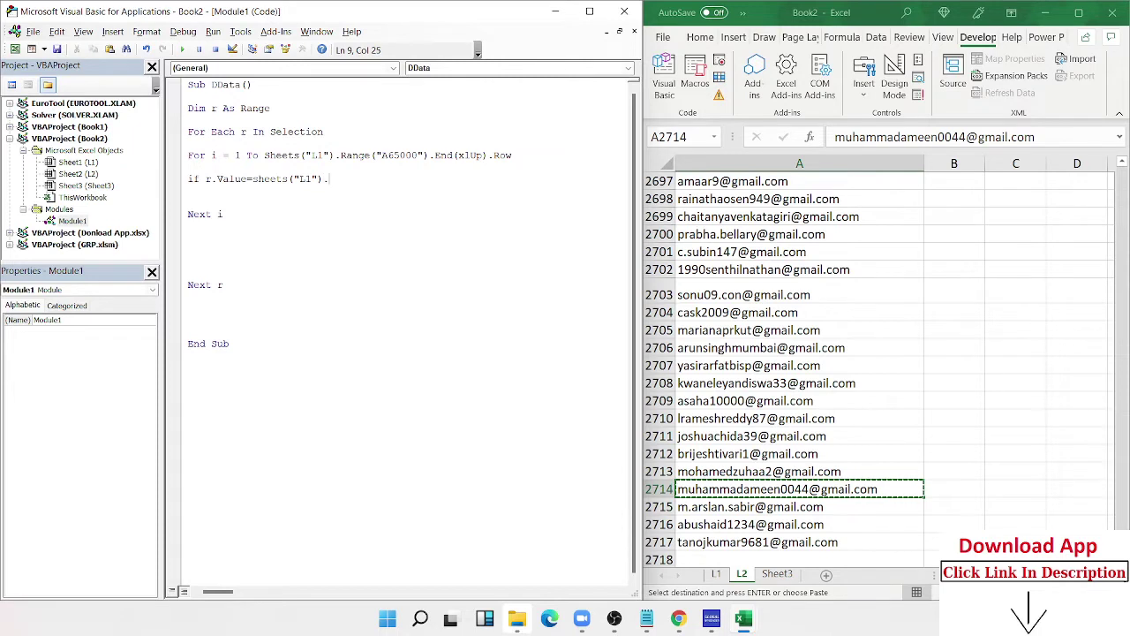
{"action": "type", "text": "range"}
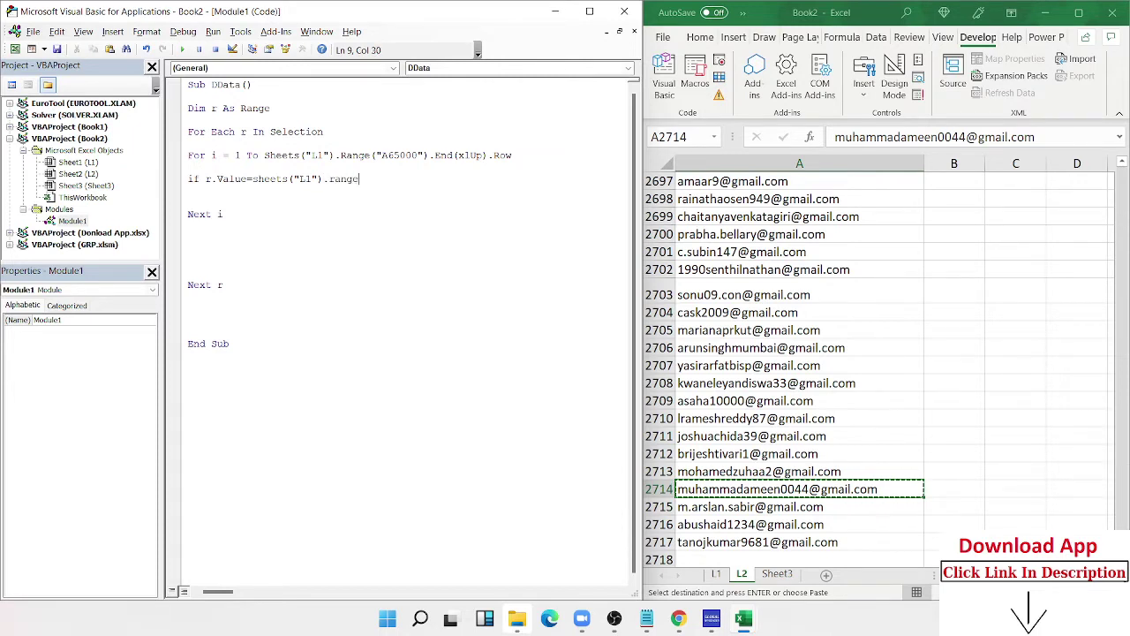
{"action": "type", "text": "(\"A\" "}
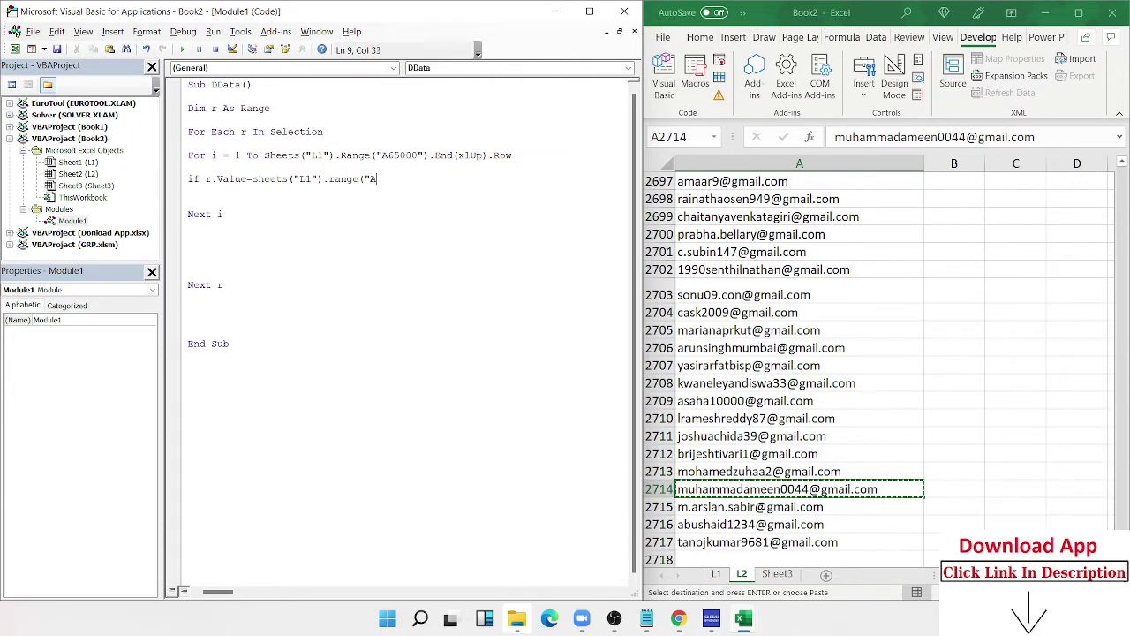
{"action": "type", "text": "& i) "}
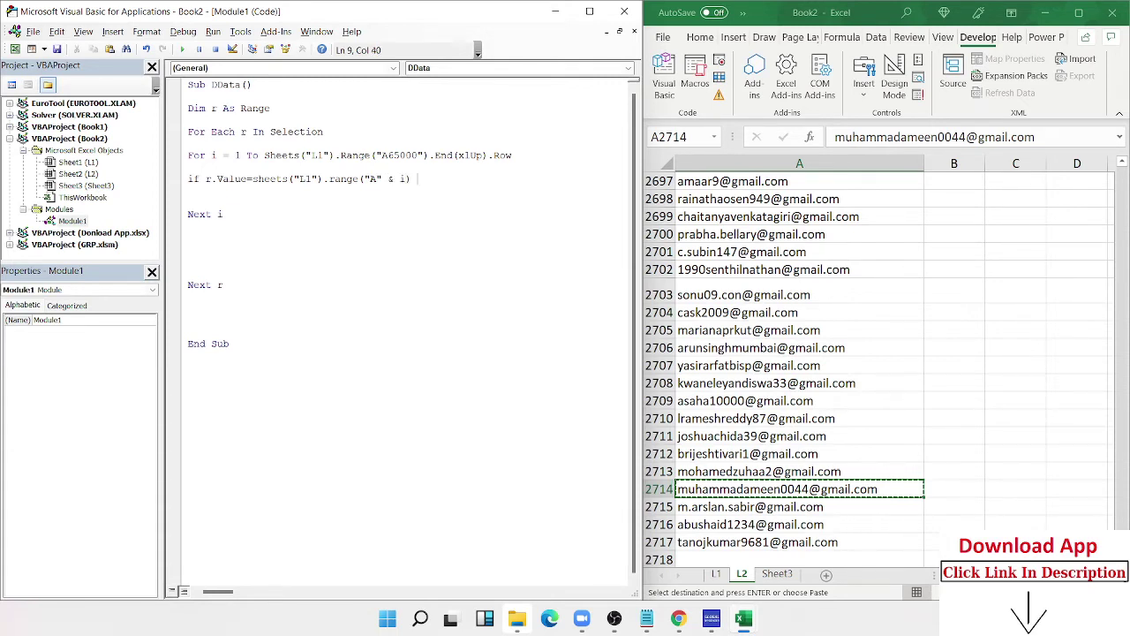
{"action": "type", "text": "then"}
{"action": "key", "text": "Delete"}
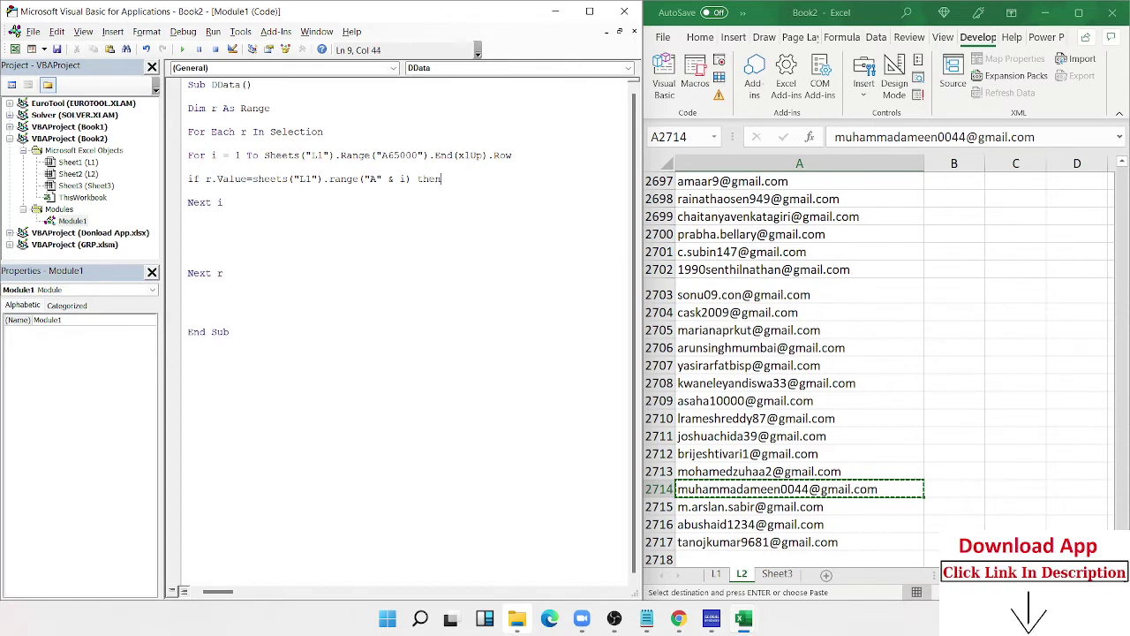
- Inside the If, delete the match with Sheets("L1").Range("A" & i).EntireRow.Delete
{"action": "key", "text": "Return"}
{"action": "type", "text": "e"}
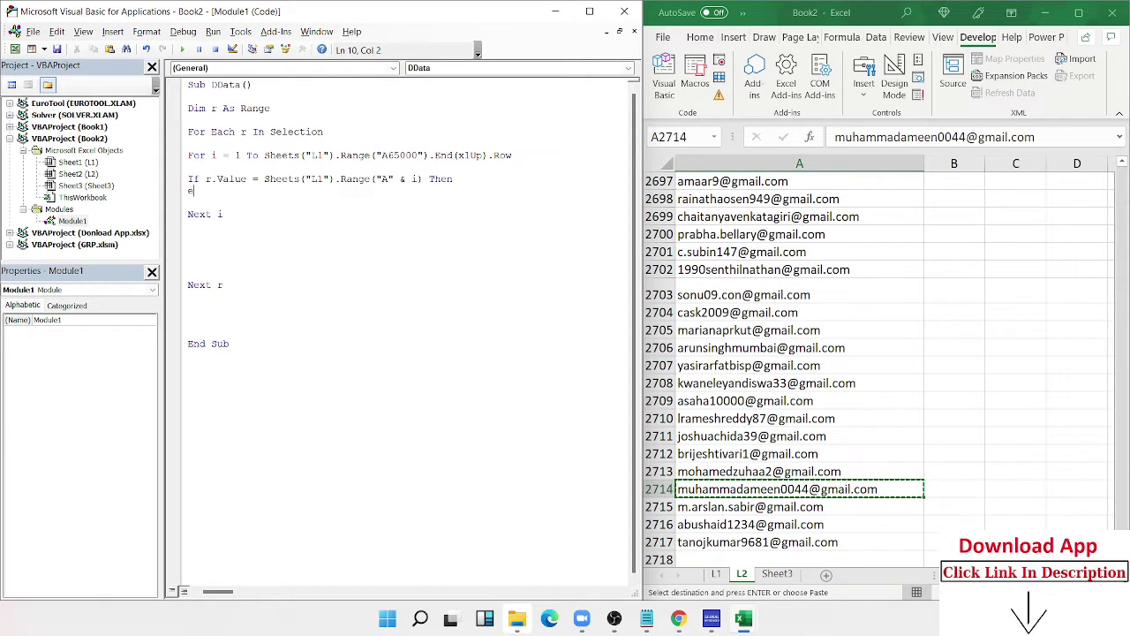
{"action": "key", "text": "BackSpace"}
{"action": "type", "text": "range"}
{"action": "type", "text": "(\""}
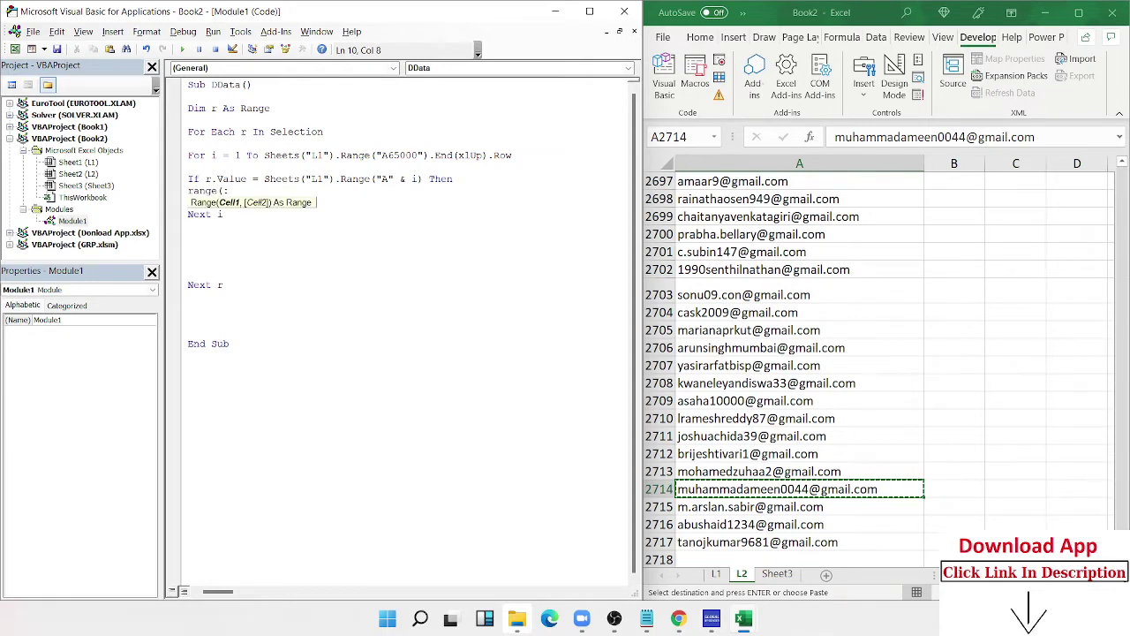
{"action": "key", "text": "BackSpace"}
{"action": "type", "text": "\" & "}
{"action": "type", "text": "i)"}
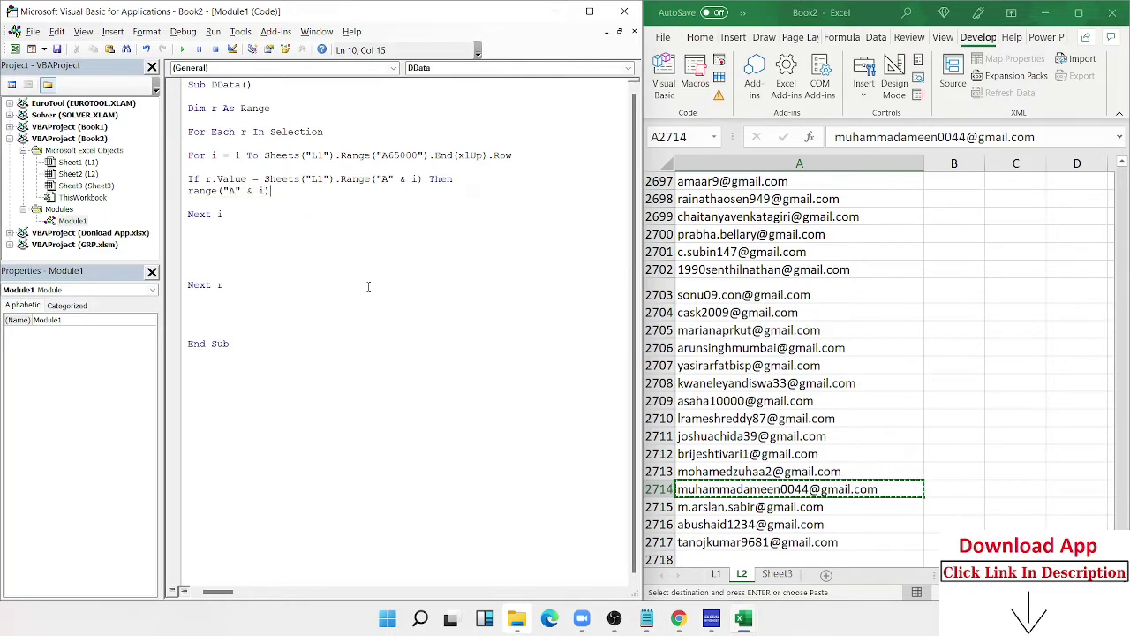
{"action": "type", "text": ".en"}
{"action": "key", "text": "Down"}
{"action": "key", "text": "Down"}
{"action": "key", "text": "Tab"}
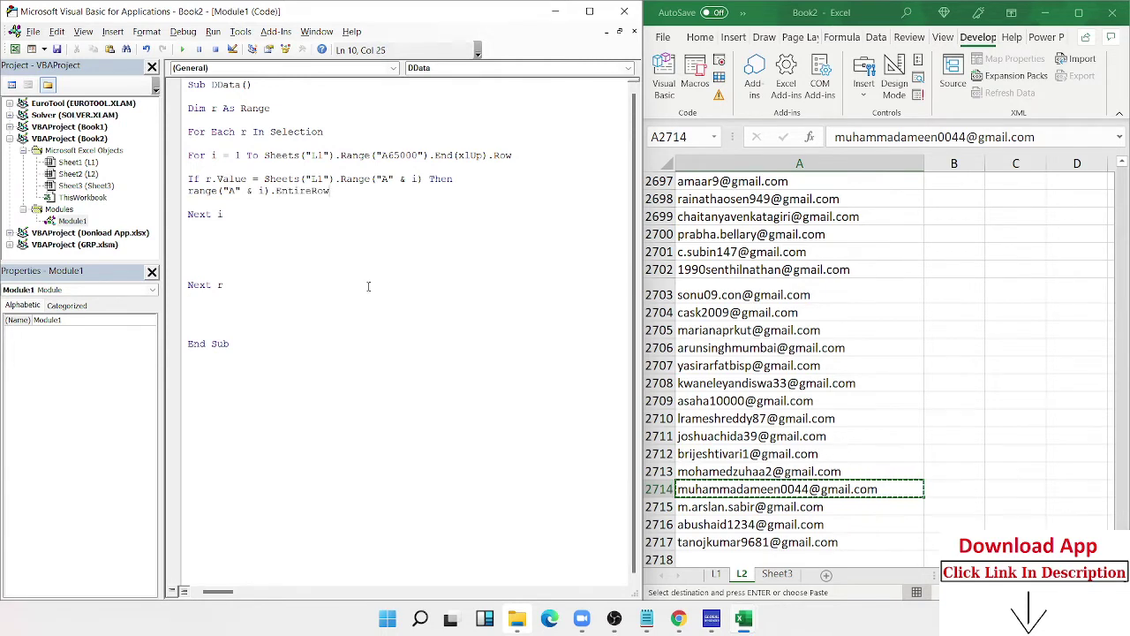
{"action": "type", "text": ".de;"}
{"action": "key", "text": "Return"}
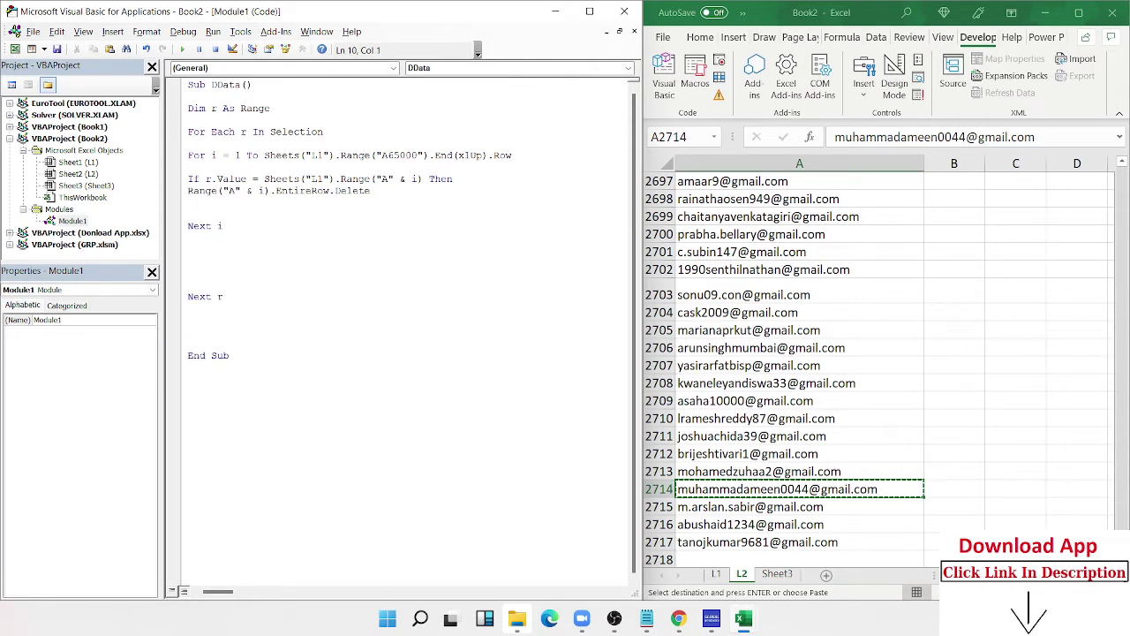
- Close the If block and add MsgBox "Job is Done" before End Sub
{"action": "type", "text": "sheets("}
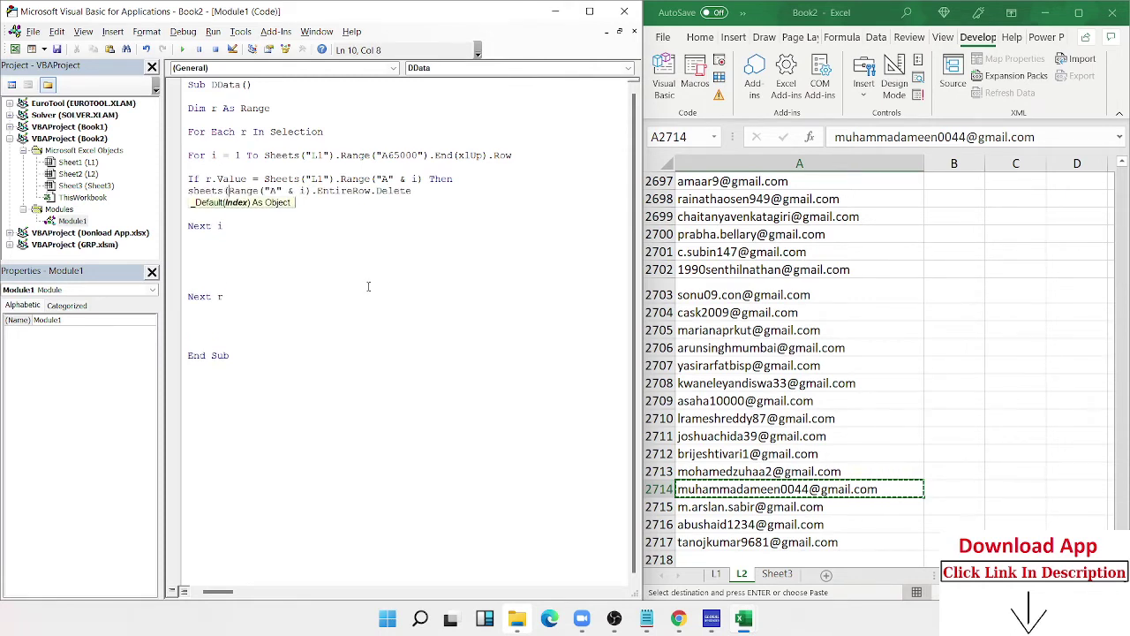
{"action": "type", "text": "\"L1\""}
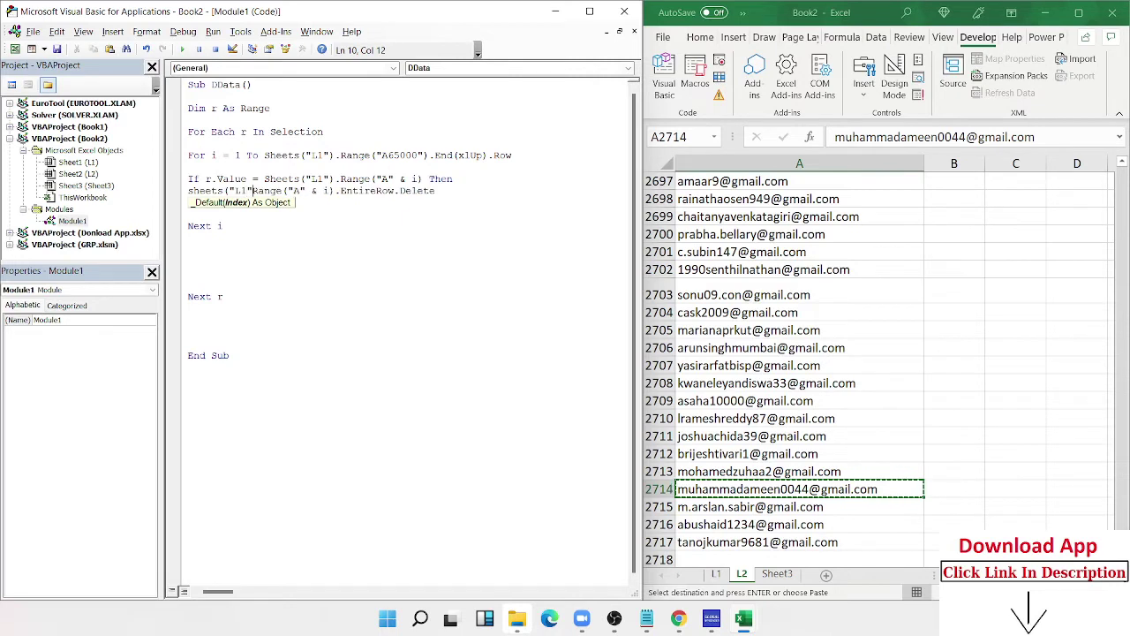
{"action": "type", "text": ")."}
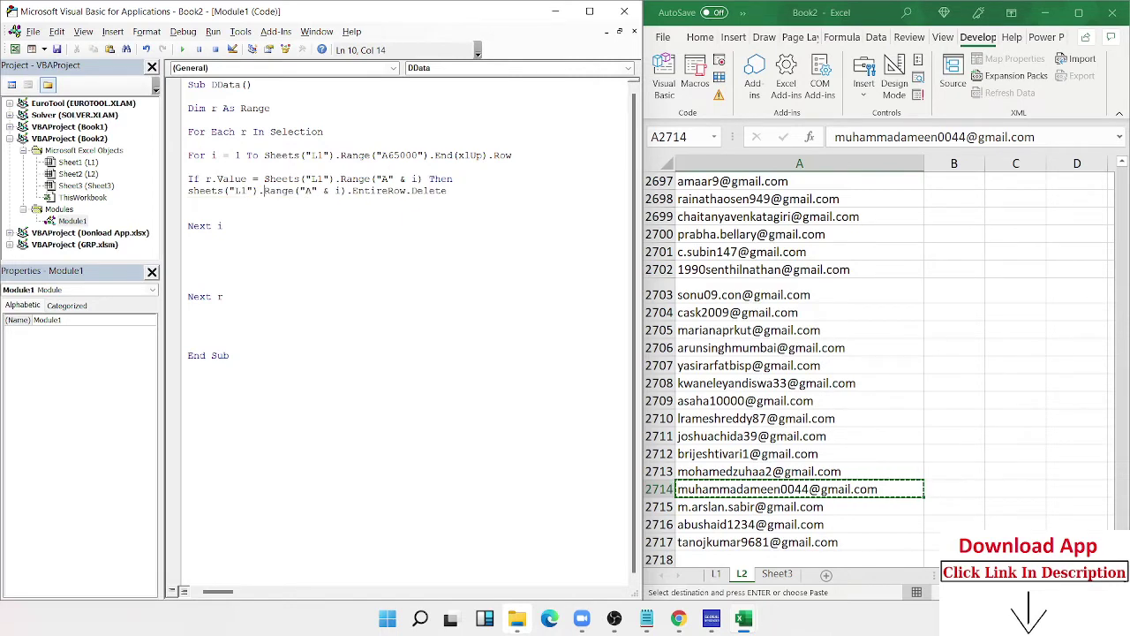
{"action": "type", "text": "en"}
{"action": "type", "text": "f"}
{"action": "left_click", "coordinate": [188, 273]}
{"action": "key", "text": "Down"}
{"action": "key", "text": "Return"}
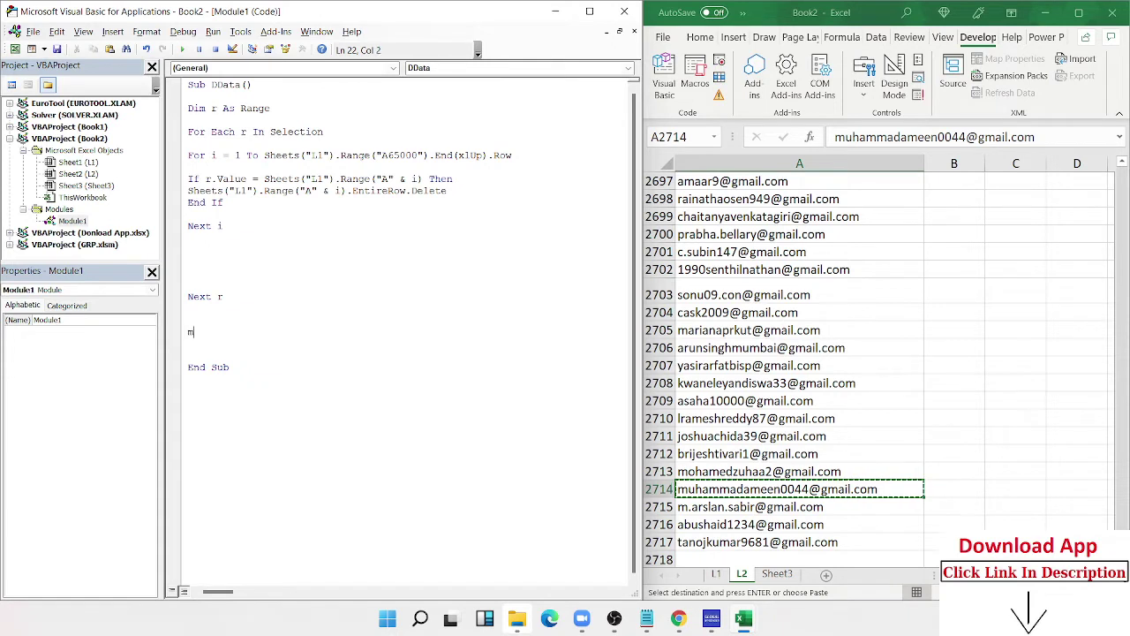
{"action": "type", "text": "sgbox"}
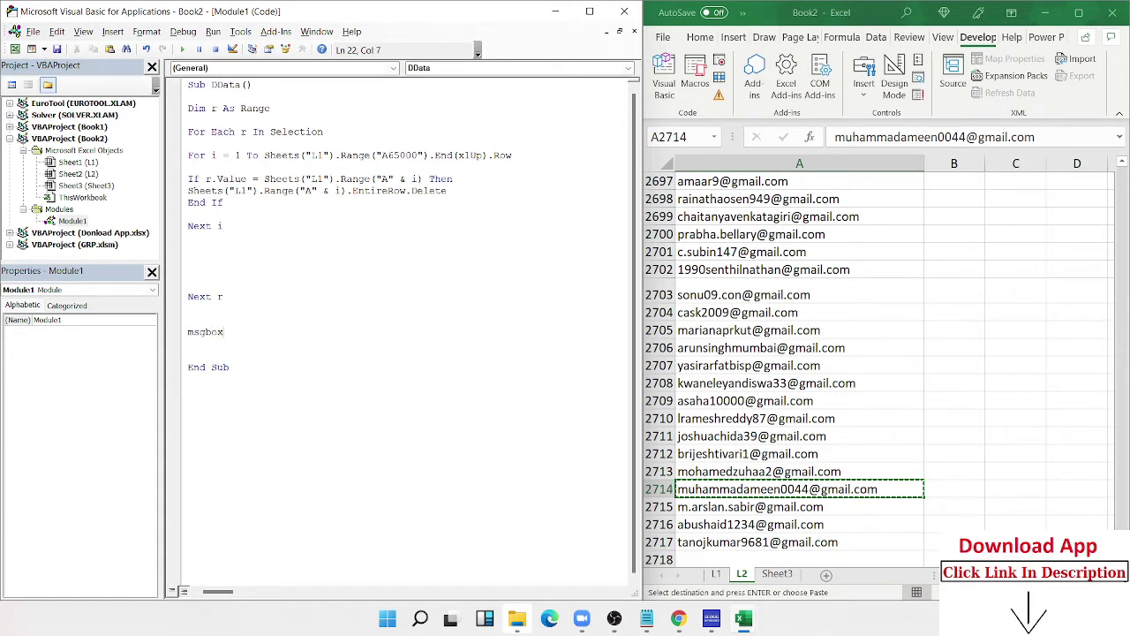
{"action": "type", "text": " \"Jo"}
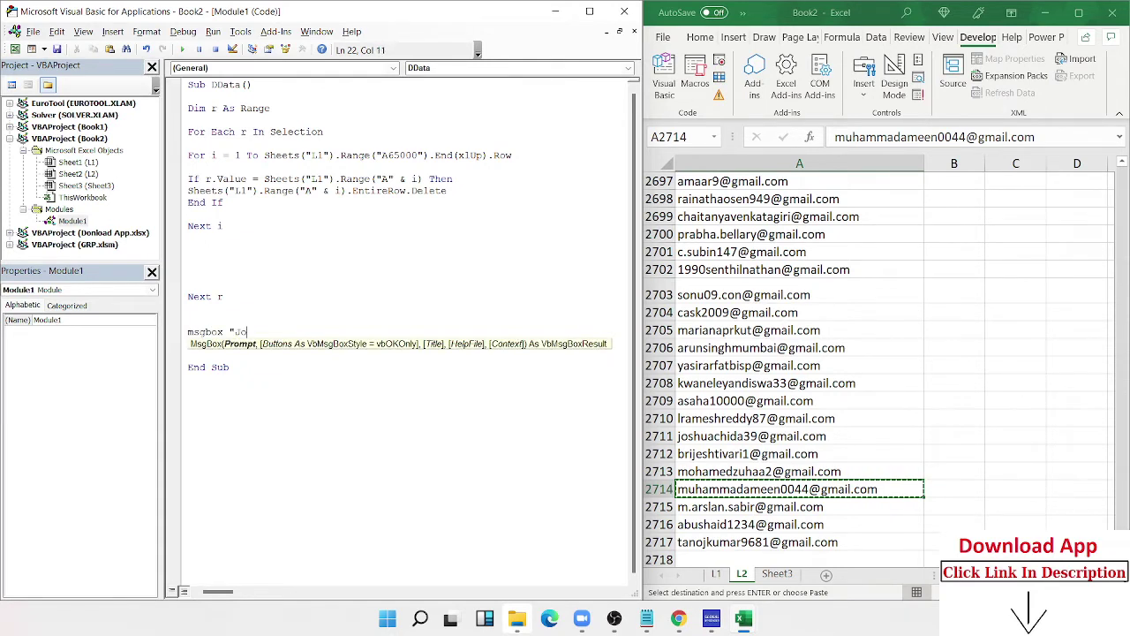
{"action": "type", "text": "b is "}
{"action": "type", "text": "Done"}
{"action": "key", "text": "Return"}
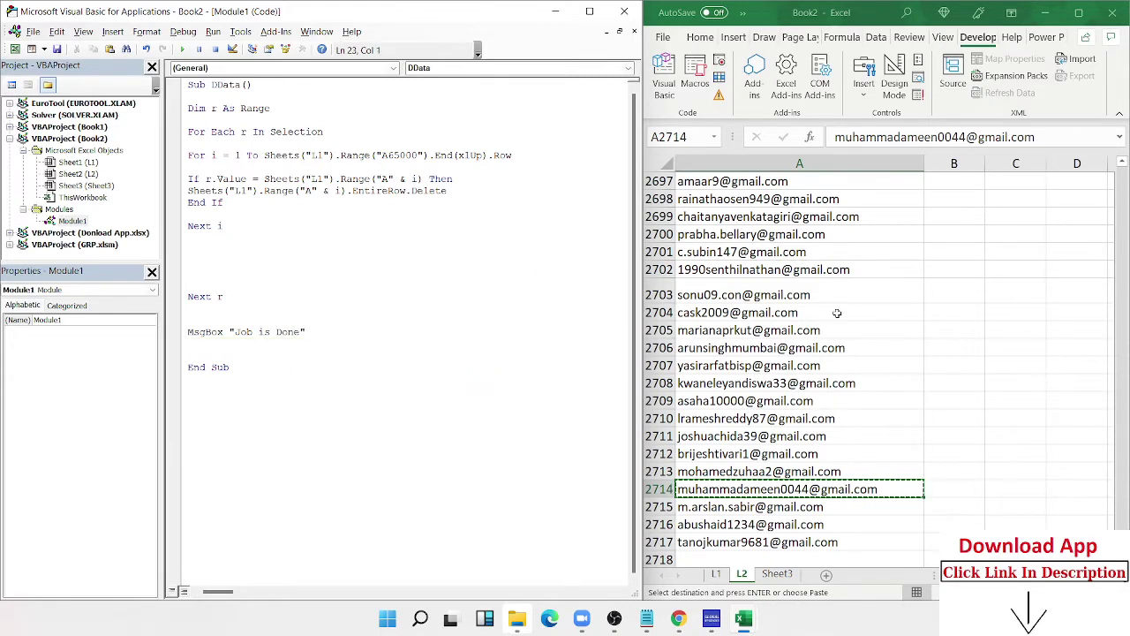
- On sheet L2, select the emails in column A from A2 down to A2717
{"action": "left_click", "coordinate": [835, 313]}
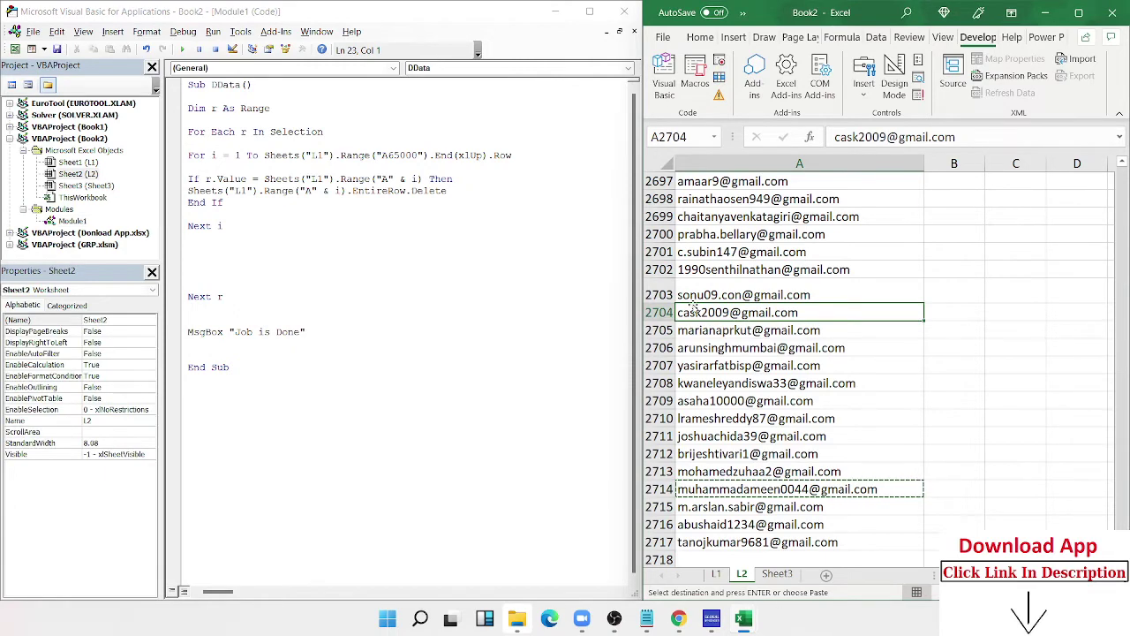
{"action": "left_click", "coordinate": [731, 271]}
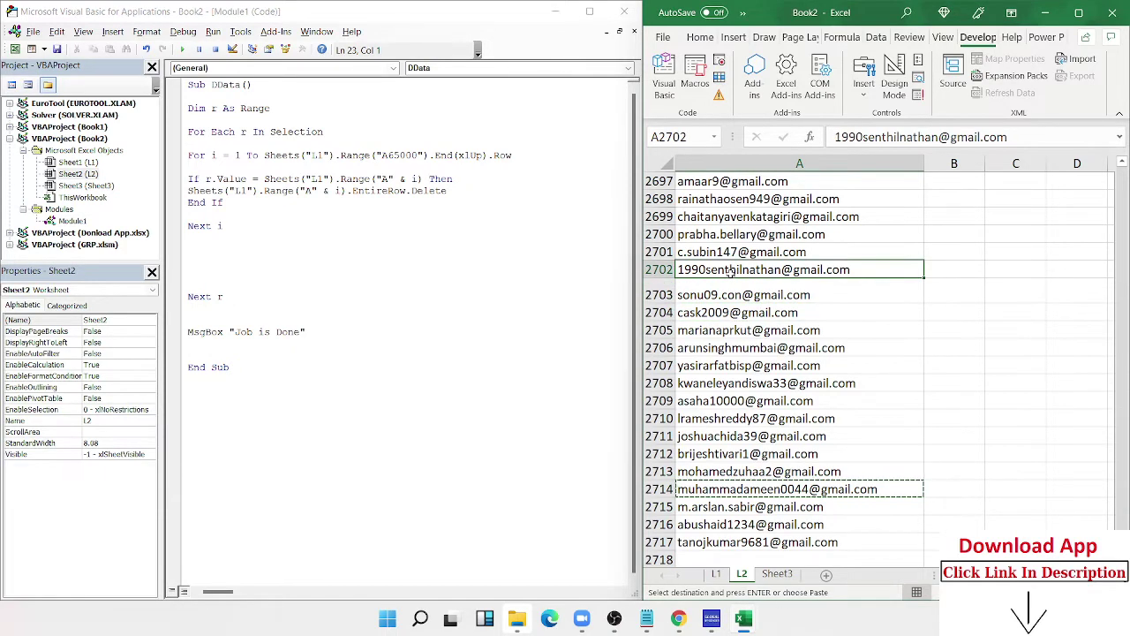
{"action": "key", "text": "ctrl+Home"}
{"action": "key", "text": "Down"}
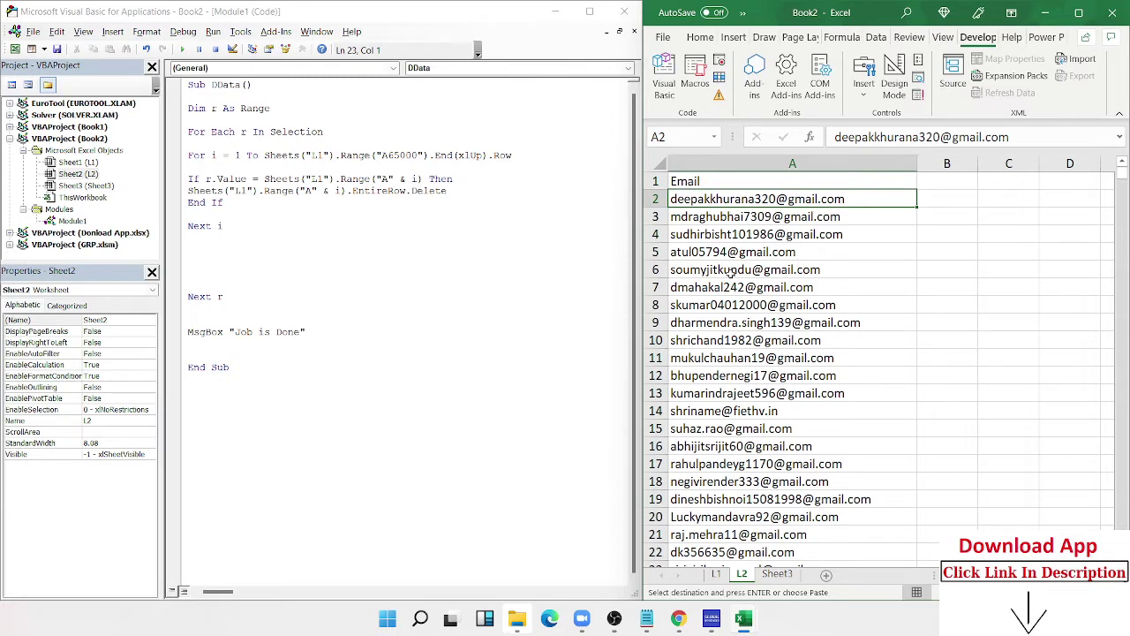
{"action": "key", "text": "ctrl+shift+Down"}
{"action": "key", "text": "ctrl+BackSpace"}
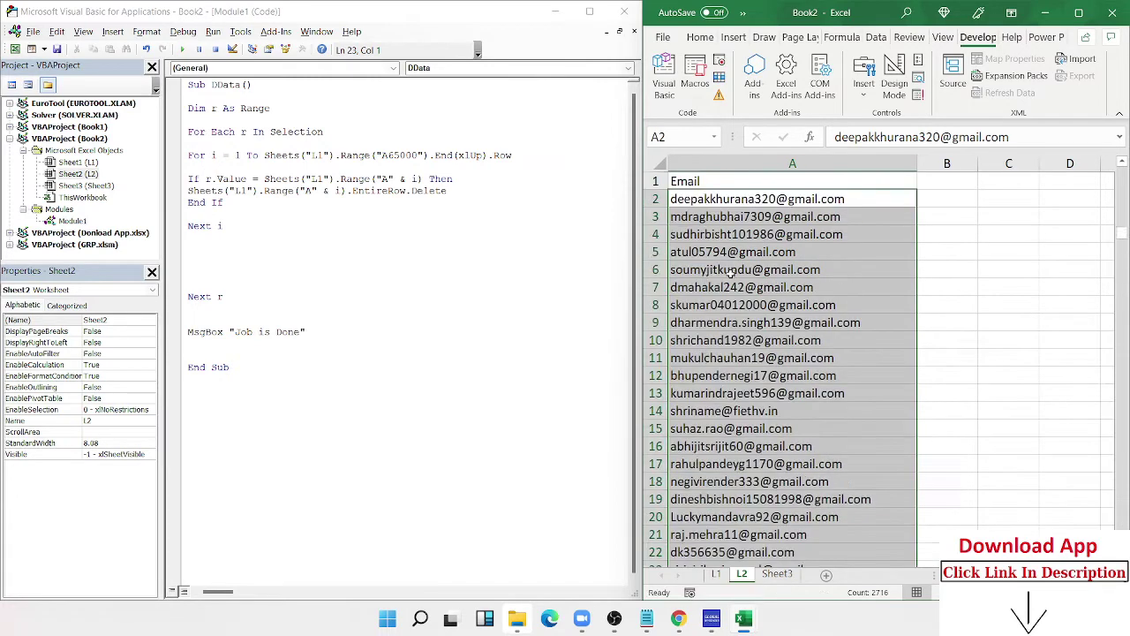
{"action": "key", "text": "ctrl+shift+Up"}
{"action": "key", "text": "ctrl+shift+Down"}
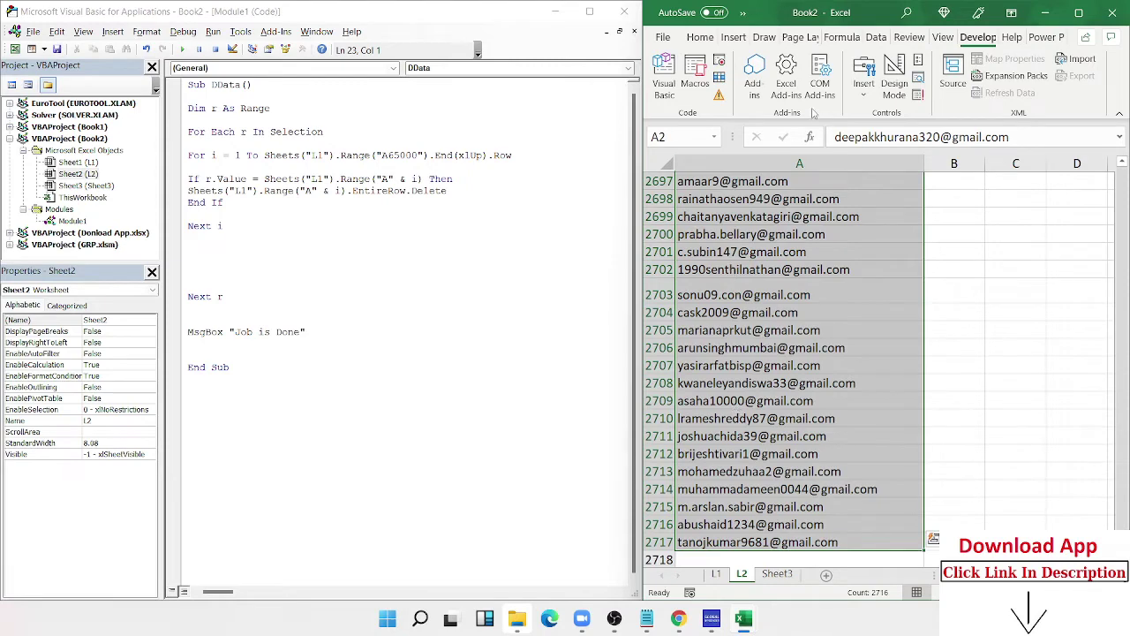
- Run the DData macro from the Macros list on the selected emails
{"action": "left_click", "coordinate": [694, 102]}
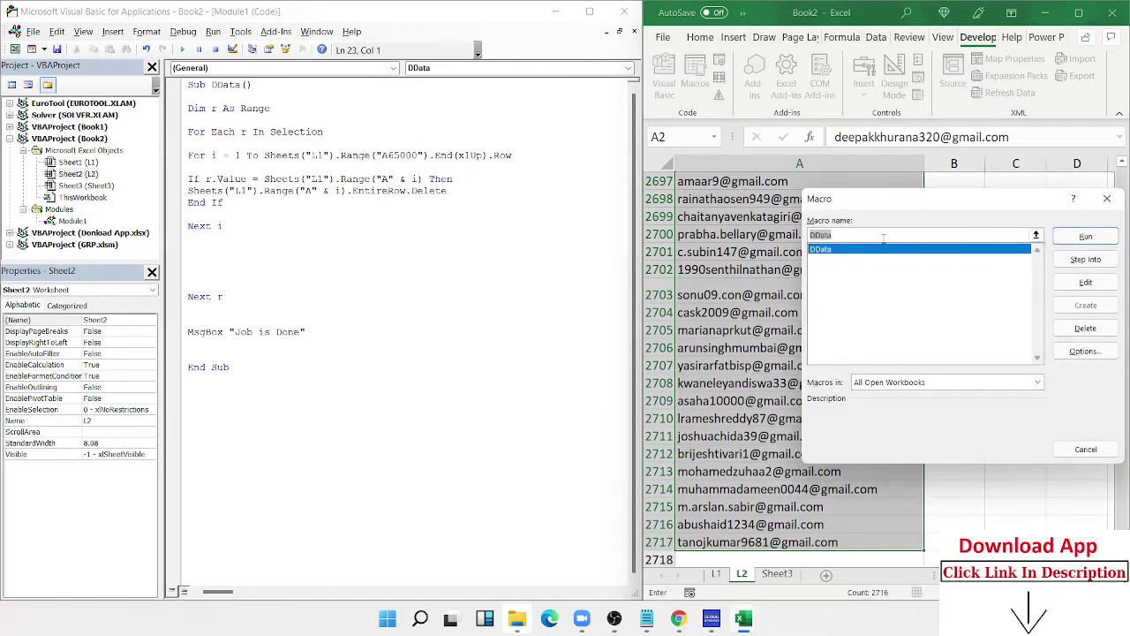
{"action": "left_click_drag", "start_coordinate": [876, 209], "coordinate": [784, 219]}
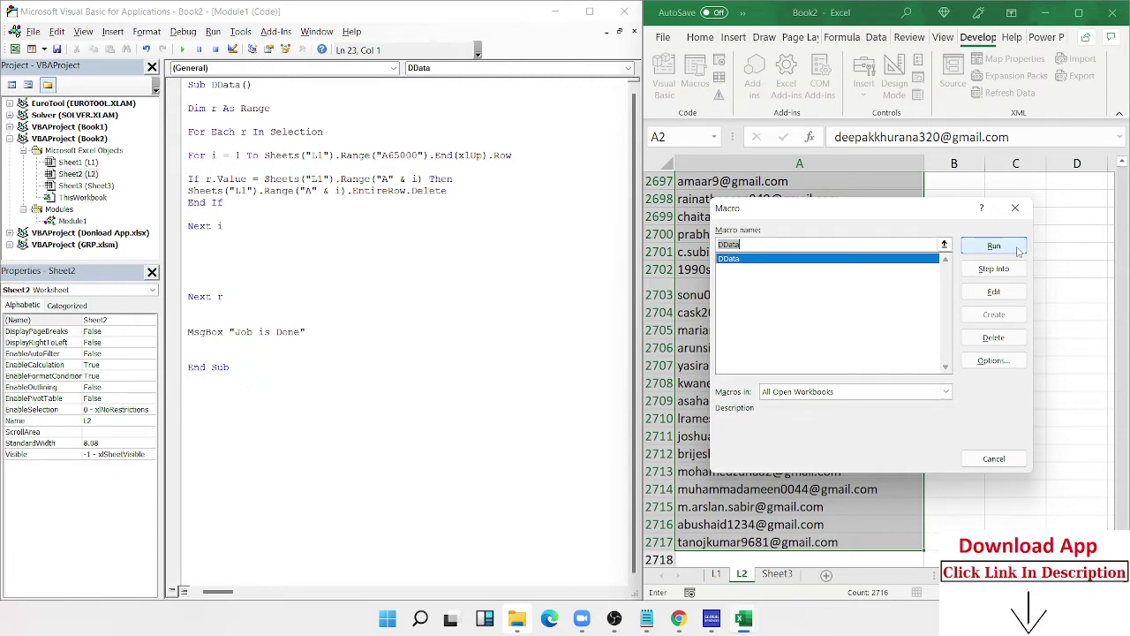
{"action": "left_click", "coordinate": [1013, 249]}
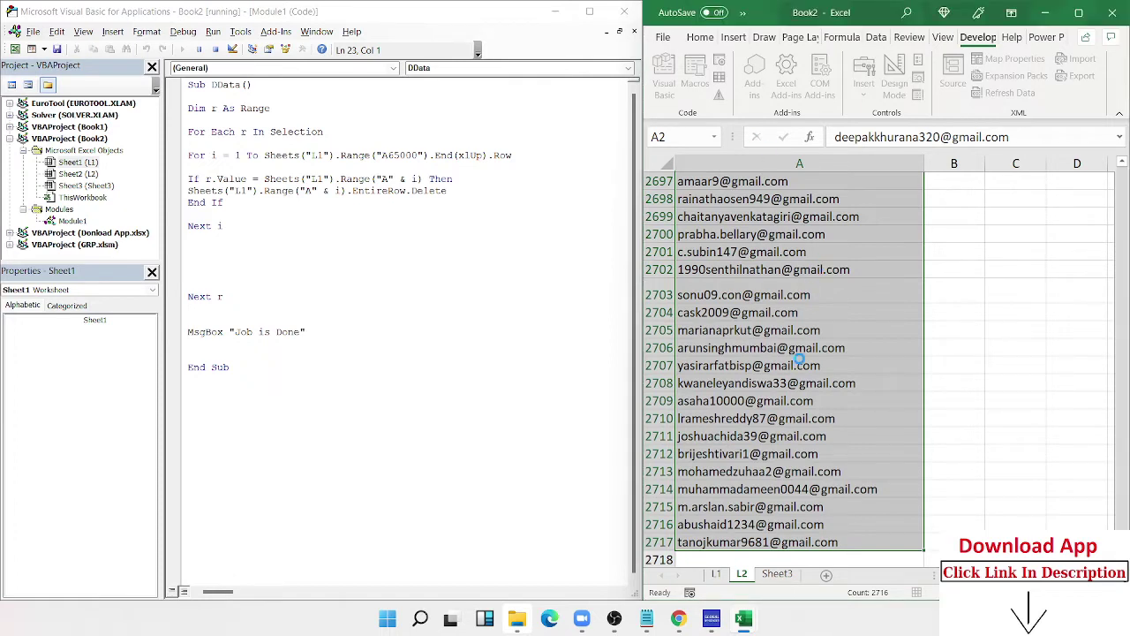
{"action": "left_click", "coordinate": [680, 620]}
{"action": "scroll", "coordinate": [541, 392], "scroll_direction": "up", "scroll_amount": 3}
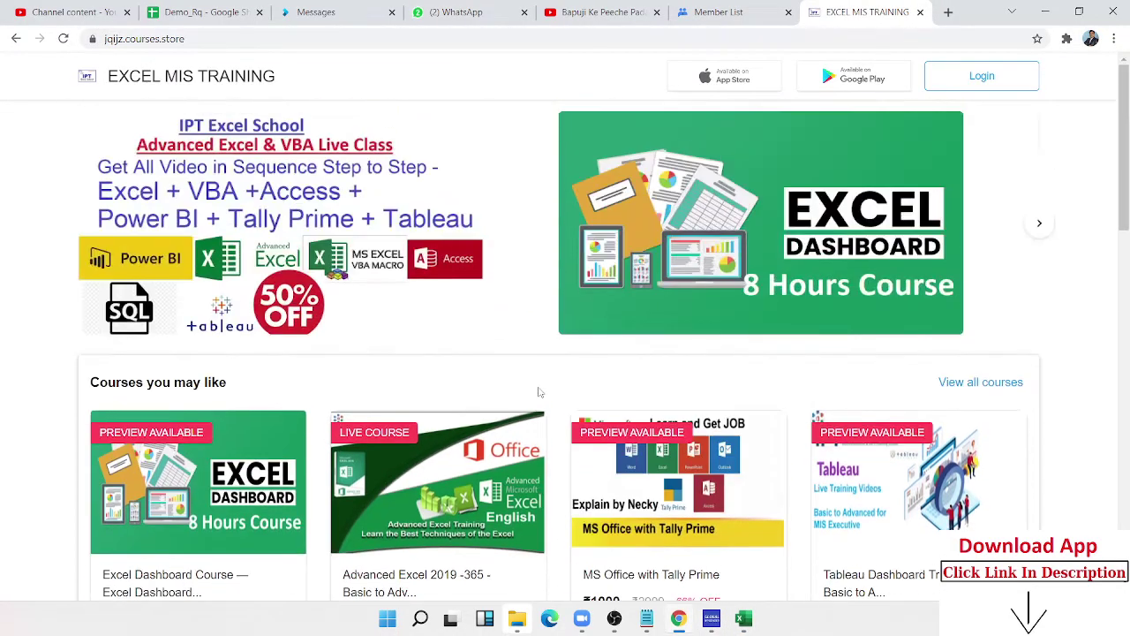
{"action": "scroll", "coordinate": [539, 388], "scroll_direction": "down", "scroll_amount": 1}
{"action": "scroll", "coordinate": [428, 256], "scroll_direction": "up", "scroll_amount": 1}
{"action": "mouse_move", "coordinate": [589, 620]}
{"action": "left_click", "coordinate": [557, 558]}
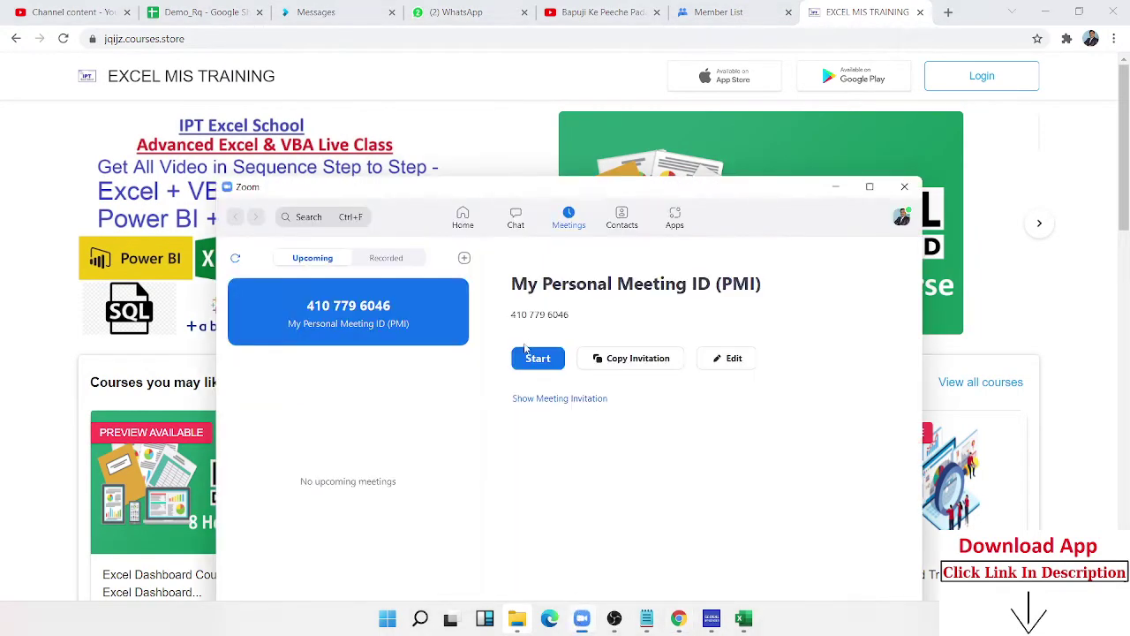
{"action": "left_click_drag", "start_coordinate": [542, 194], "coordinate": [556, 135]}
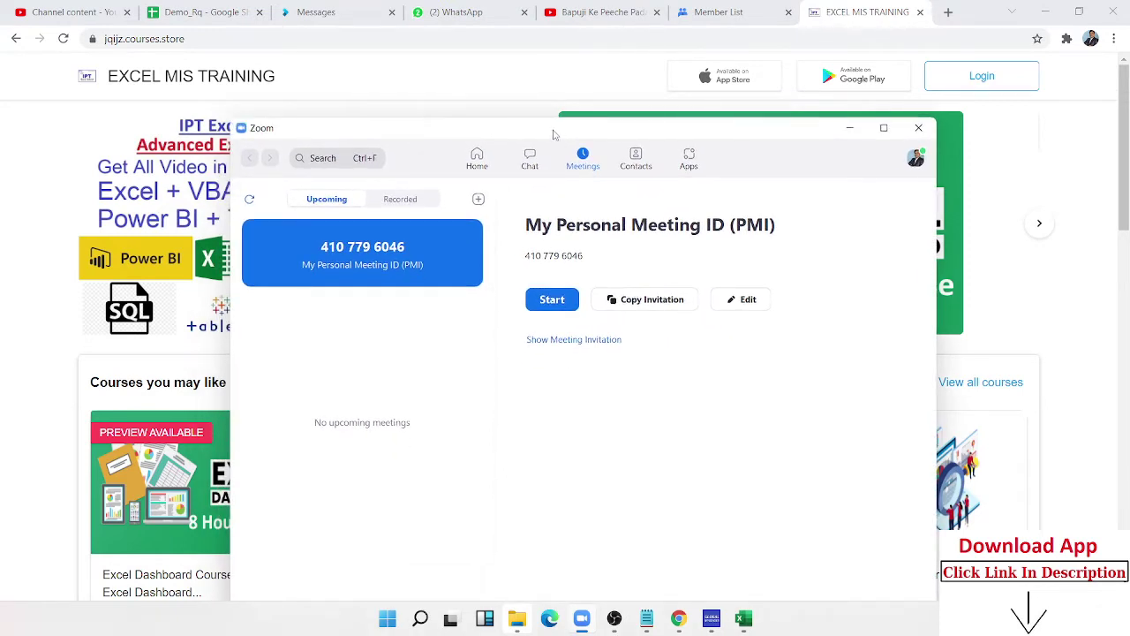
{"action": "left_click_drag", "start_coordinate": [558, 138], "coordinate": [534, 134]}
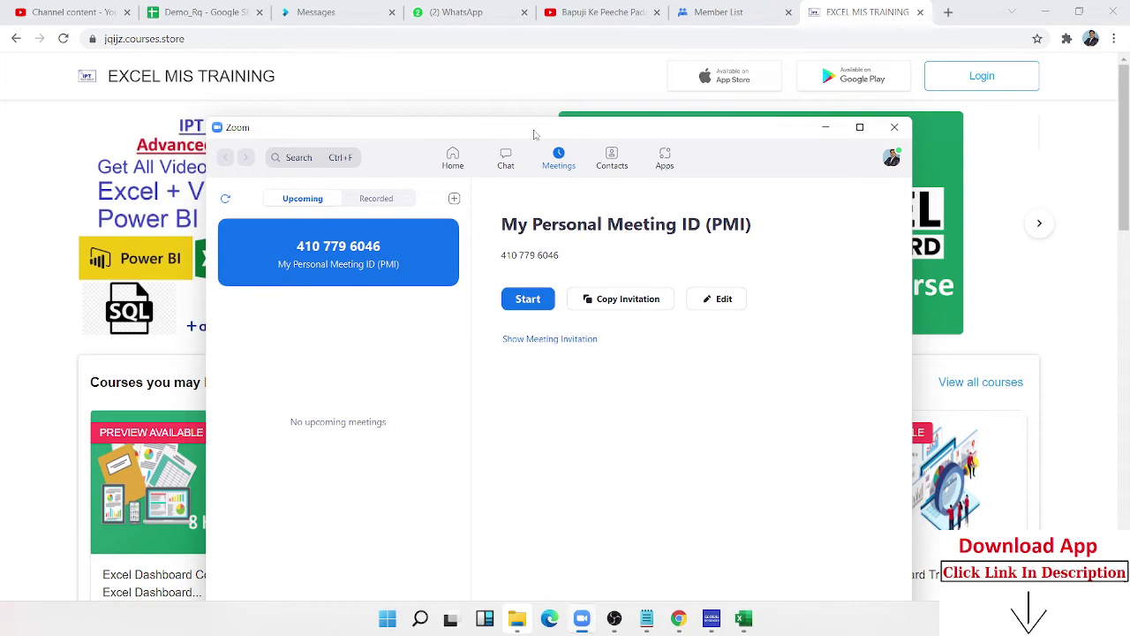
{"action": "left_click", "coordinate": [824, 127]}
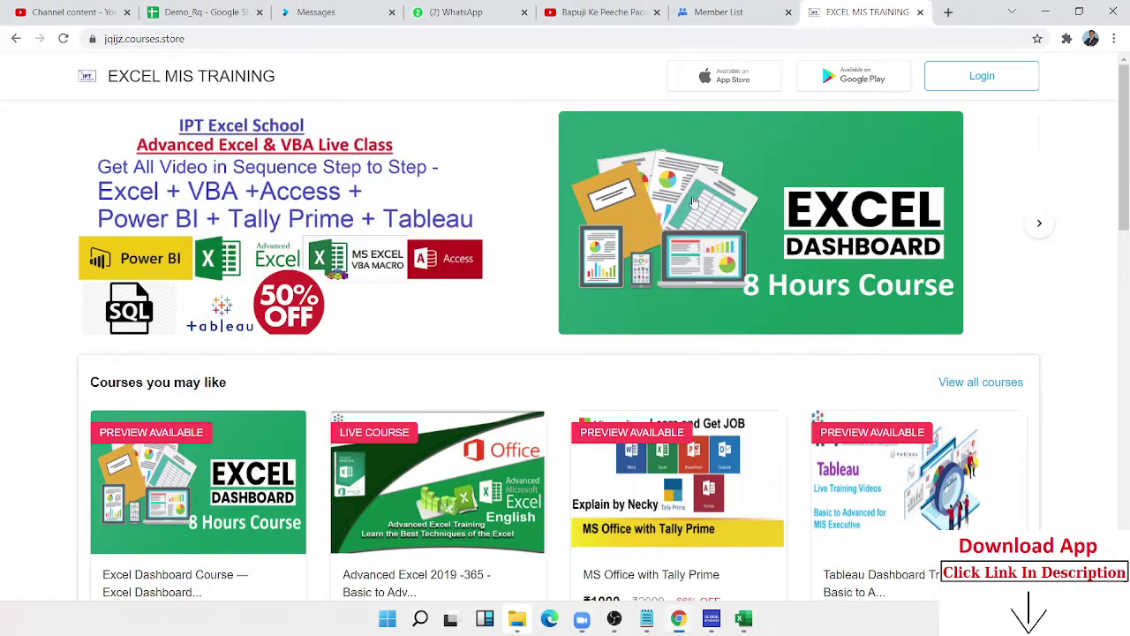
- Load the IPT Excel School site in a new tab and open its demo class request form
{"action": "left_click", "coordinate": [948, 12]}
{"action": "type", "text": "ip"}
{"action": "key", "text": "Return"}
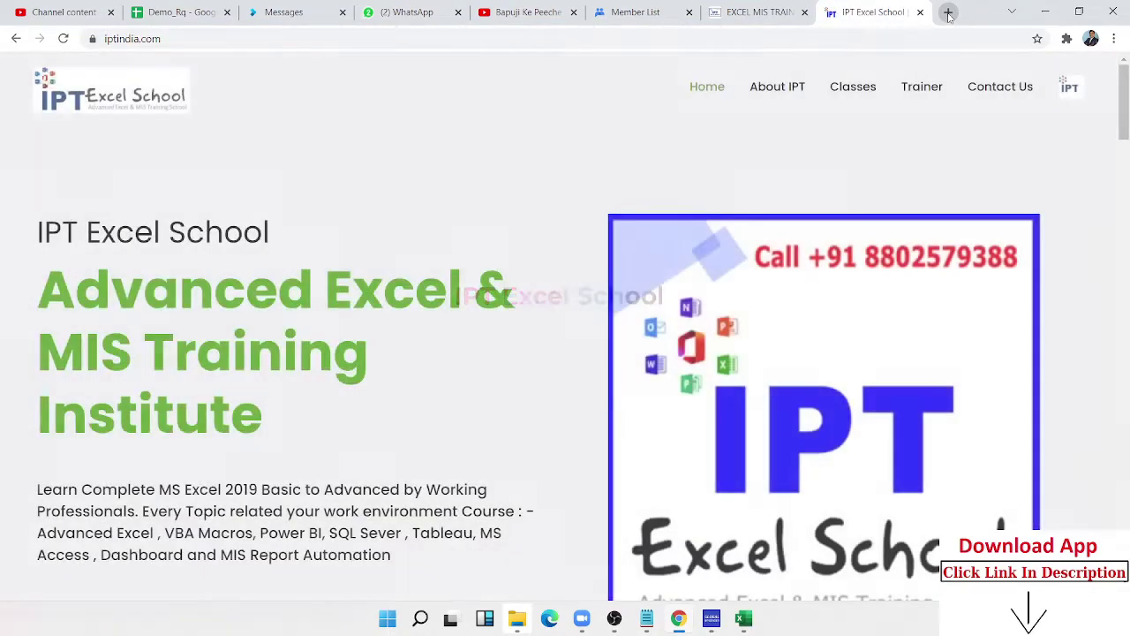
{"action": "scroll", "coordinate": [637, 184], "scroll_direction": "down", "scroll_amount": 4}
{"action": "scroll", "coordinate": [530, 221], "scroll_direction": "down", "scroll_amount": 4}
{"action": "scroll", "coordinate": [277, 270], "scroll_direction": "down", "scroll_amount": 4}
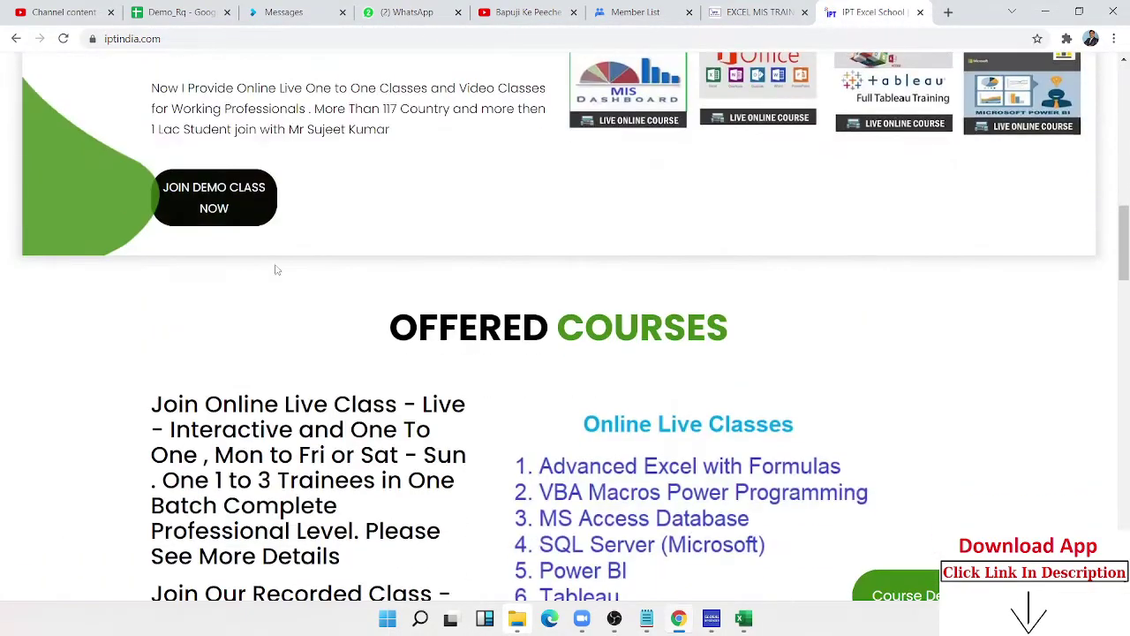
{"action": "left_click", "coordinate": [238, 212]}
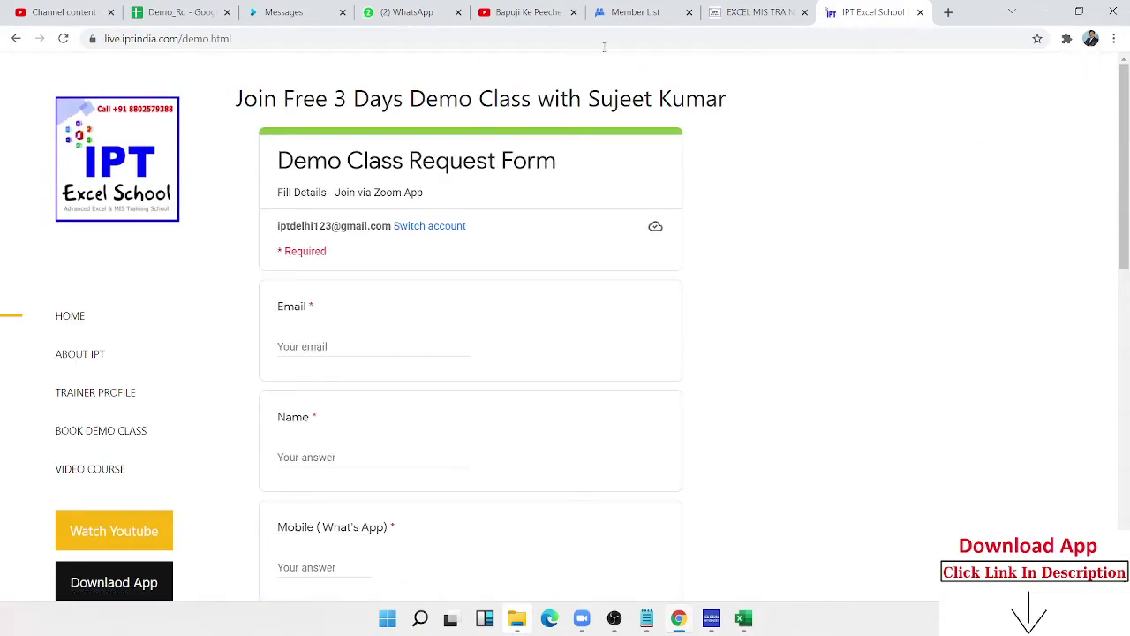
- Return to the EXCEL MIS TRAINING store tab and scroll to the Complete Excel MIS card
{"action": "left_click", "coordinate": [758, 13]}
{"action": "scroll", "coordinate": [618, 221], "scroll_direction": "down", "scroll_amount": 2}
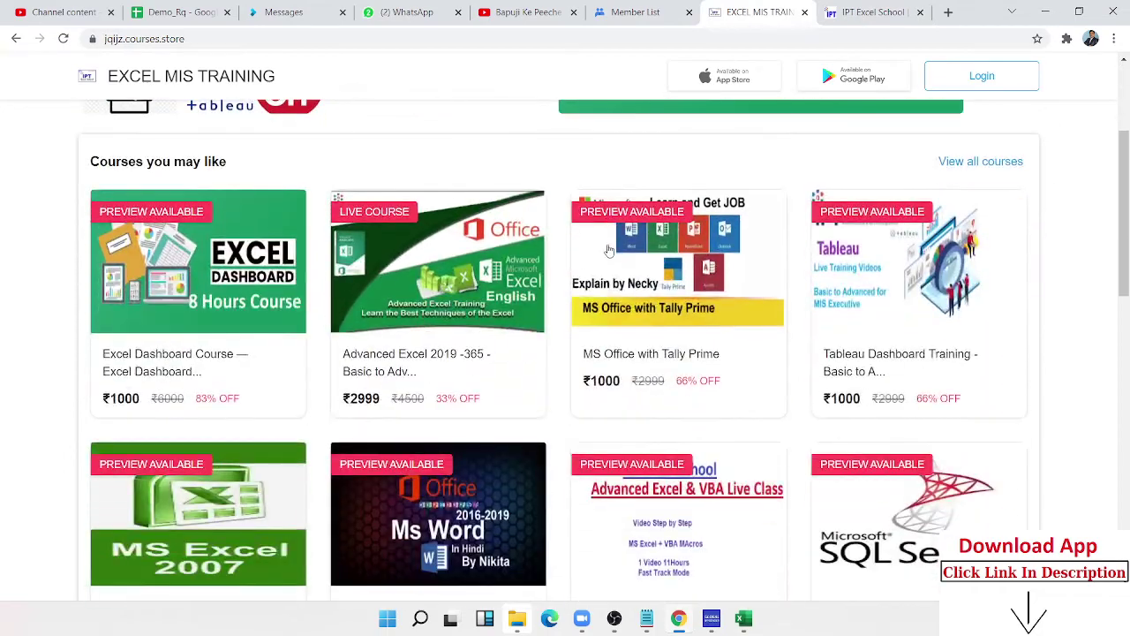
{"action": "scroll", "coordinate": [609, 251], "scroll_direction": "down", "scroll_amount": 2}
{"action": "scroll", "coordinate": [645, 274], "scroll_direction": "down", "scroll_amount": 2}
{"action": "scroll", "coordinate": [927, 283], "scroll_direction": "up", "scroll_amount": 1}
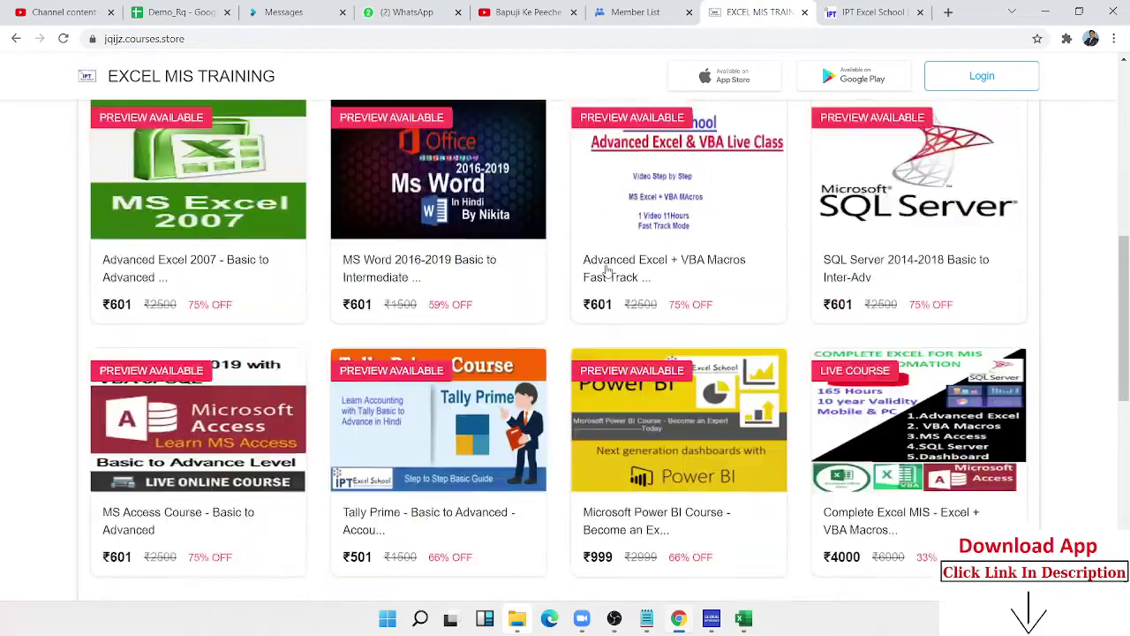
{"action": "scroll", "coordinate": [927, 274], "scroll_direction": "up", "scroll_amount": 3}
{"action": "scroll", "coordinate": [925, 265], "scroll_direction": "down", "scroll_amount": 4}
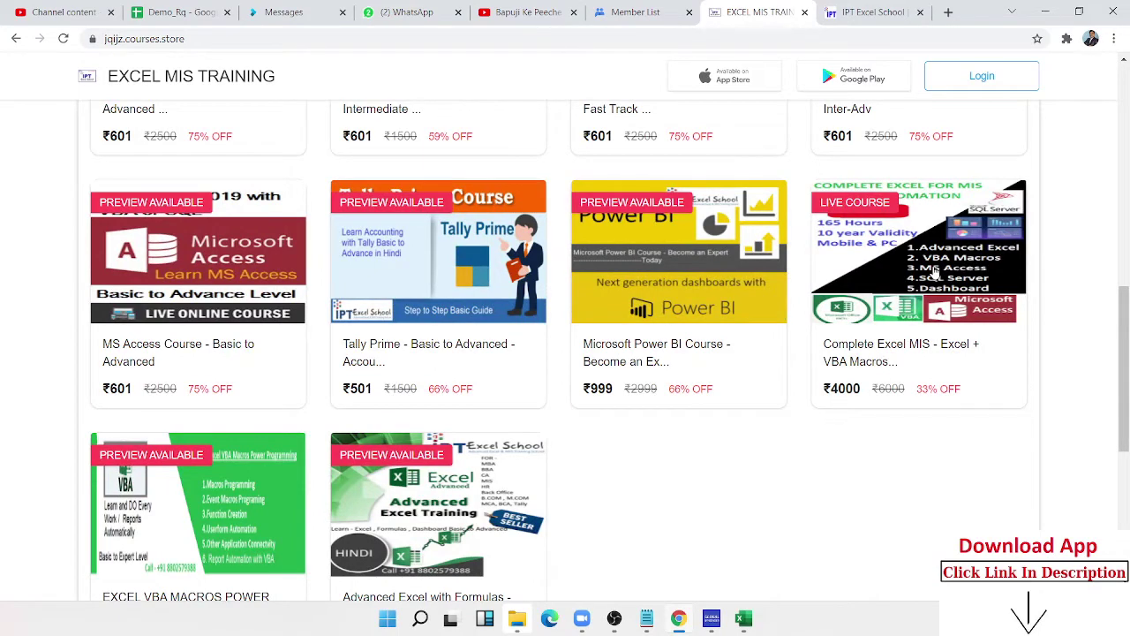
- Open the Complete Excel MIS course details and select words in its title
{"action": "left_click", "coordinate": [934, 271]}
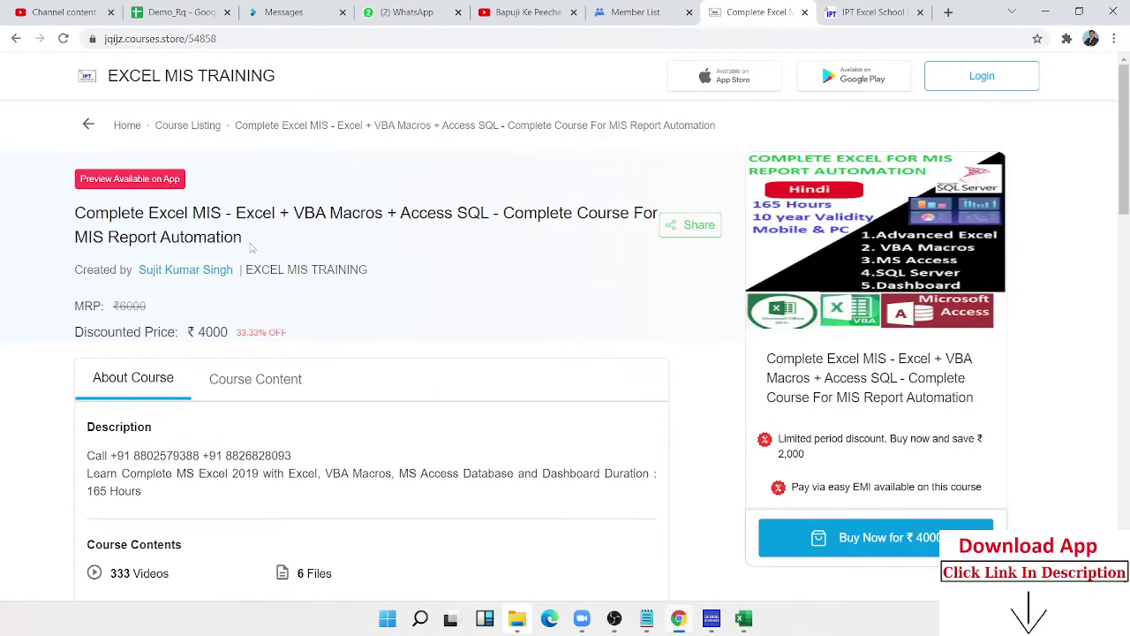
{"action": "double_click", "coordinate": [207, 214]}
{"action": "double_click", "coordinate": [310, 214]}
{"action": "double_click", "coordinate": [426, 212]}
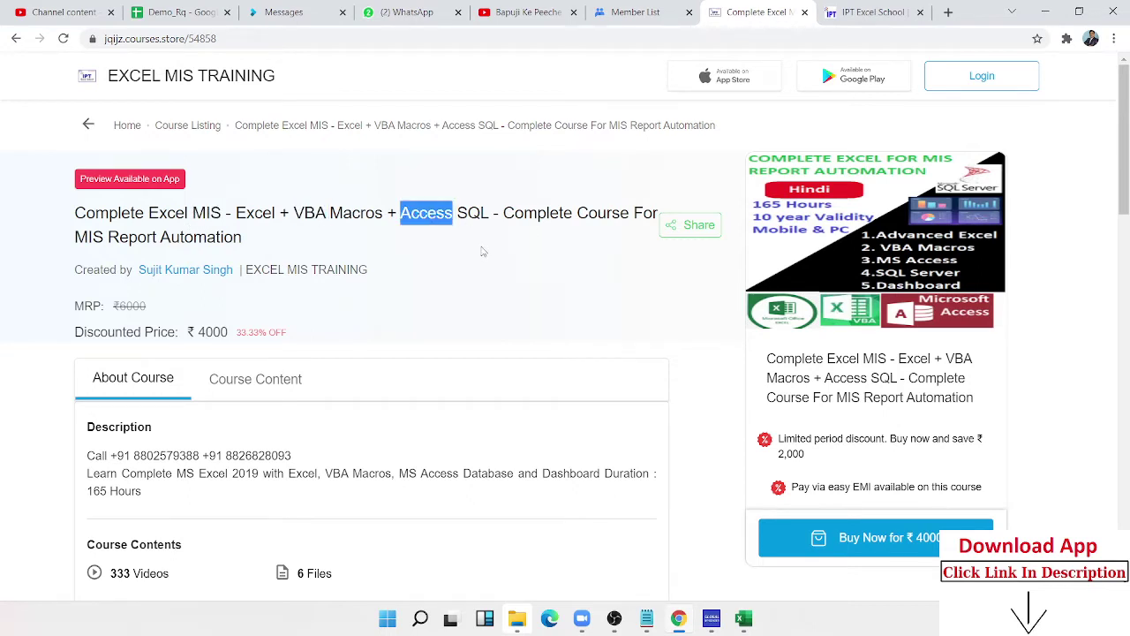
{"action": "scroll", "coordinate": [461, 259], "scroll_direction": "down", "scroll_amount": 2}
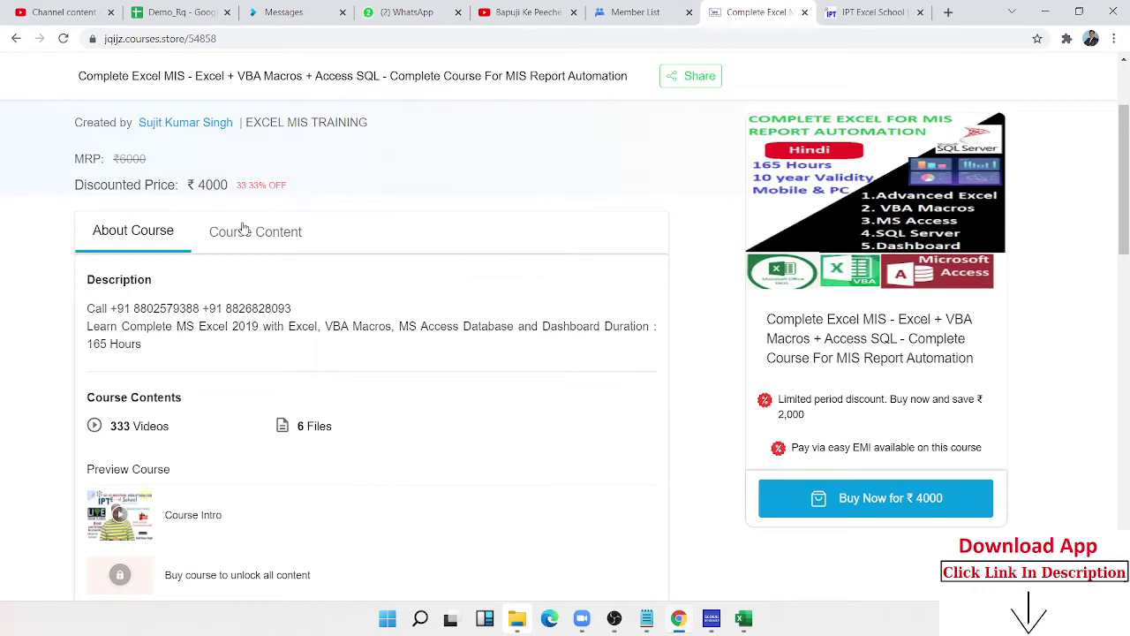
- In Course Content, drill through Complete MIS, Advanced Excel with Formulas and Complete Advanced Excel into File Menu
{"action": "left_click", "coordinate": [261, 233]}
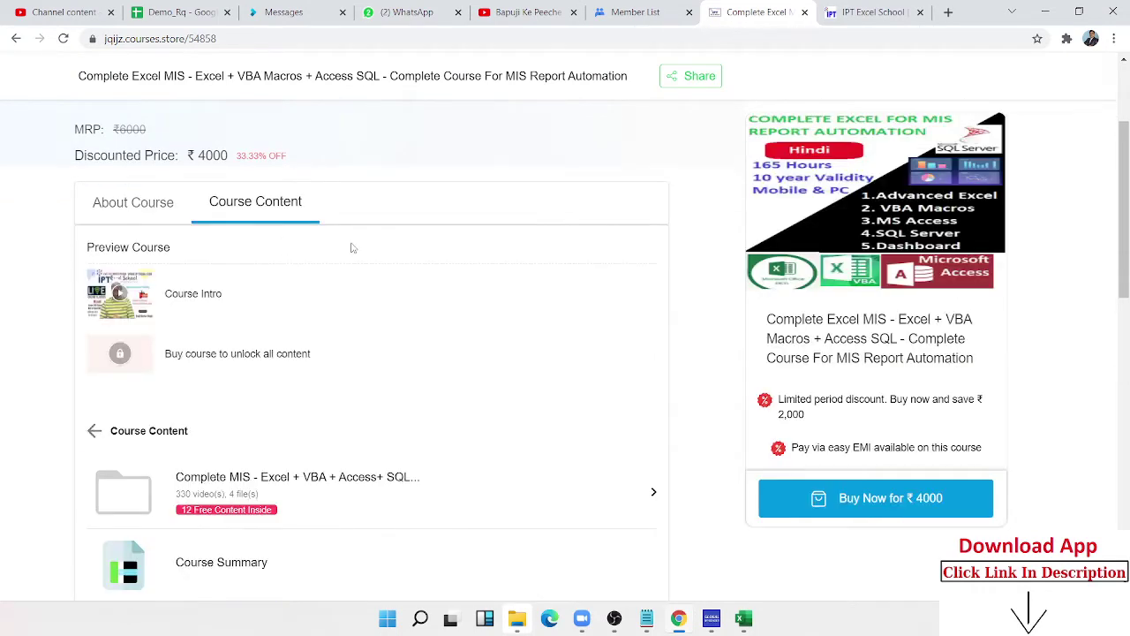
{"action": "left_click", "coordinate": [138, 271]}
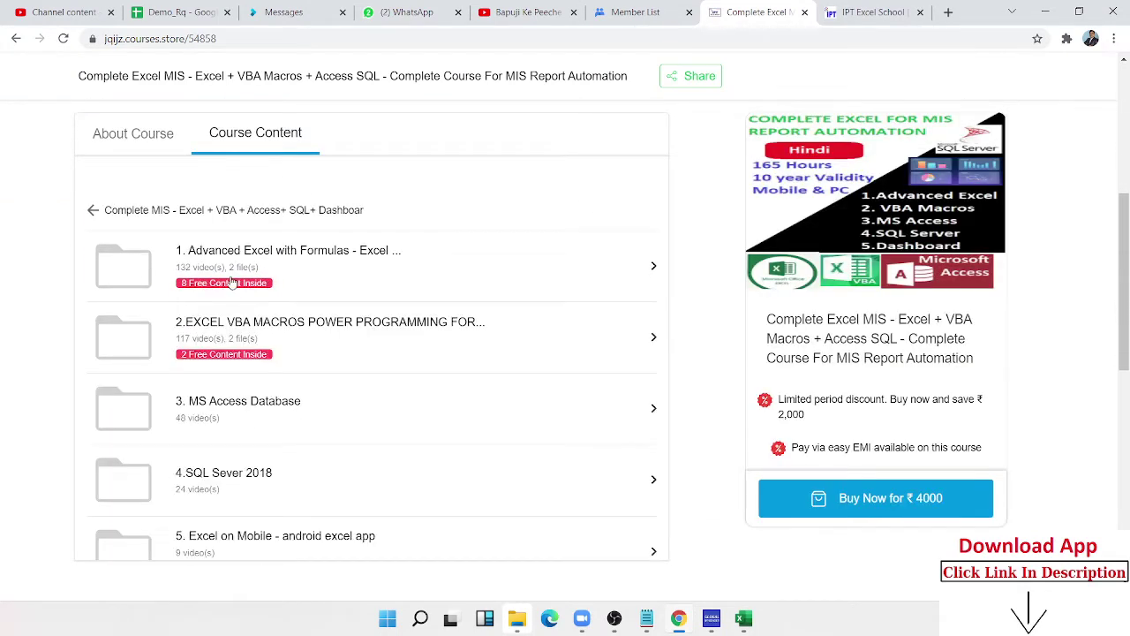
{"action": "scroll", "coordinate": [226, 269], "scroll_direction": "down", "scroll_amount": 1}
{"action": "scroll", "coordinate": [202, 410], "scroll_direction": "up", "scroll_amount": 1}
{"action": "left_click", "coordinate": [314, 266]}
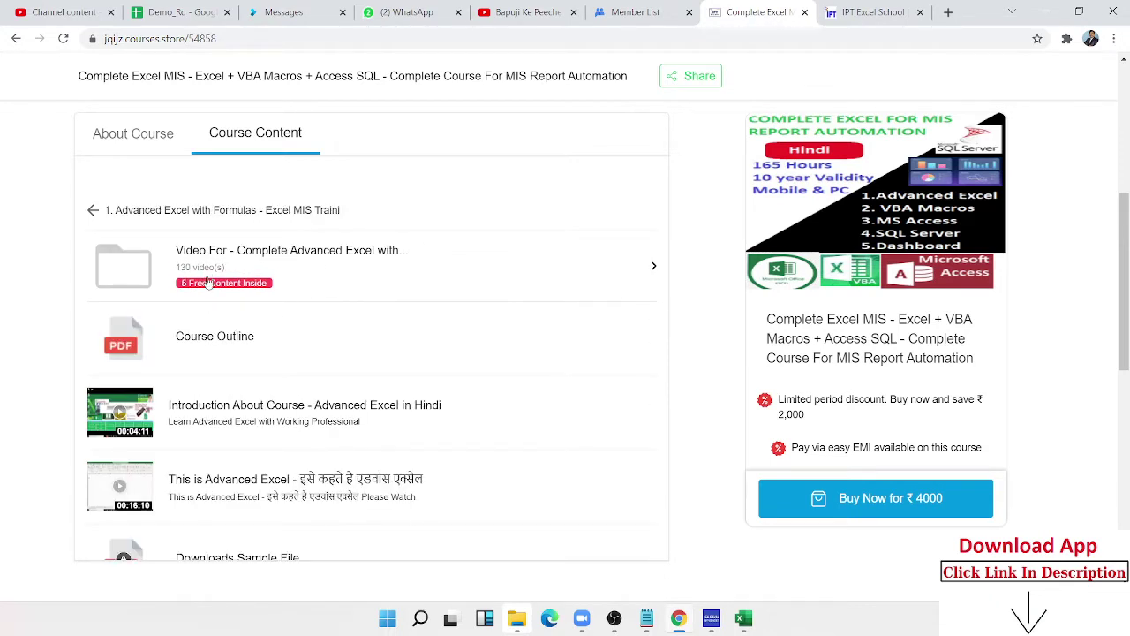
{"action": "scroll", "coordinate": [213, 403], "scroll_direction": "down", "scroll_amount": 1}
{"action": "scroll", "coordinate": [168, 282], "scroll_direction": "up", "scroll_amount": 1}
{"action": "left_click", "coordinate": [152, 277]}
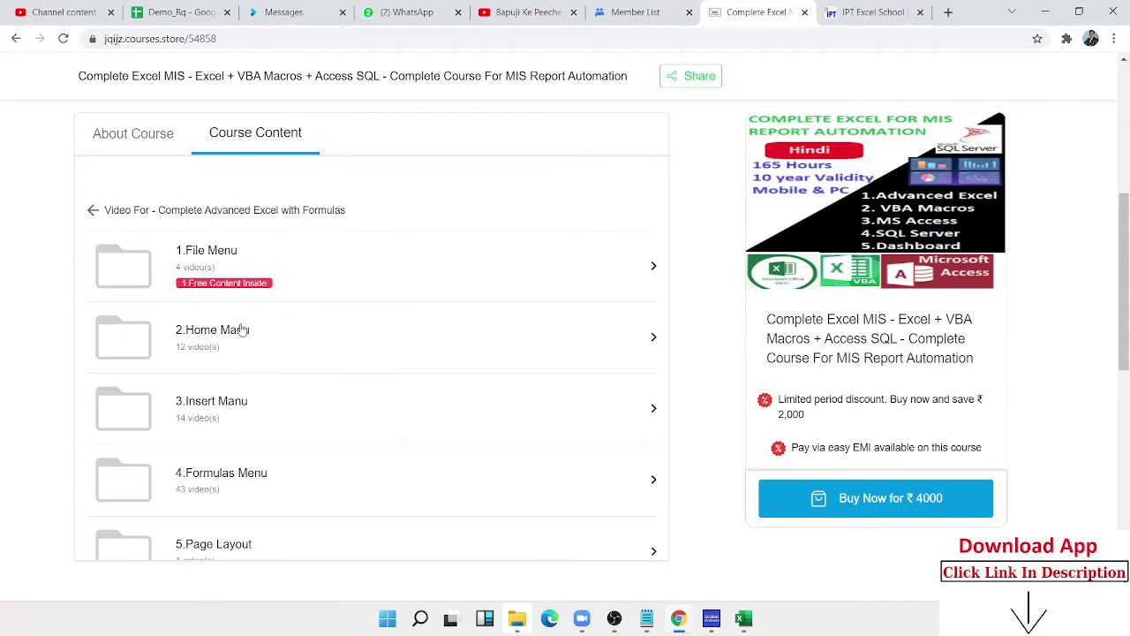
{"action": "left_click", "coordinate": [211, 273]}
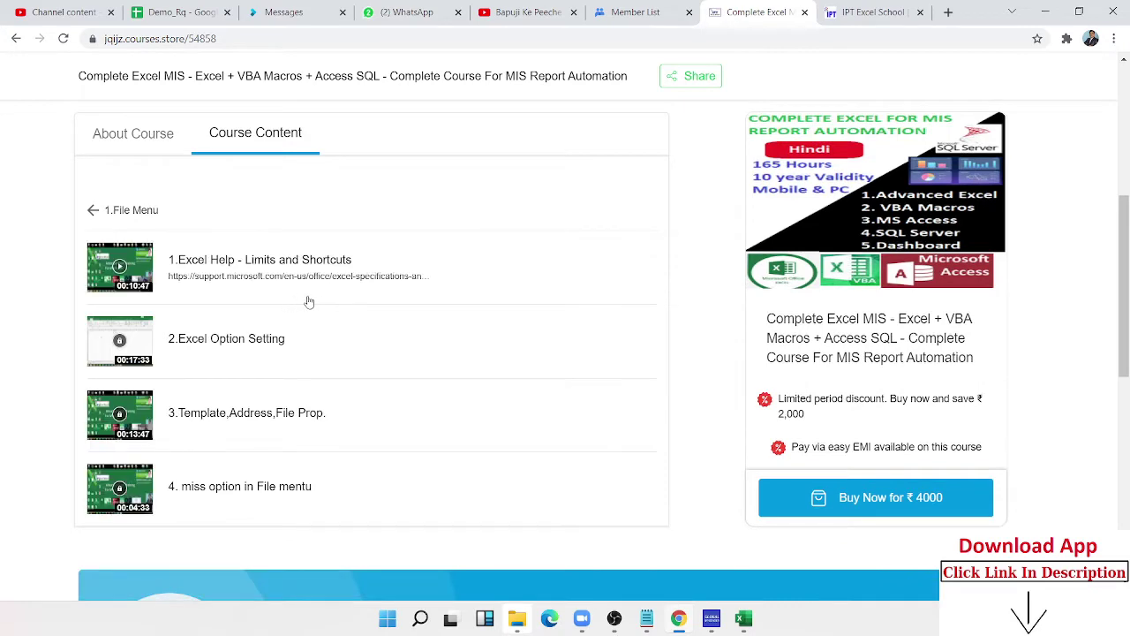
{"action": "scroll", "coordinate": [388, 309], "scroll_direction": "down", "scroll_amount": 2}
{"action": "scroll", "coordinate": [397, 316], "scroll_direction": "up", "scroll_amount": 3}
- Preview and play the first File Menu video, then close the preview
{"action": "left_click", "coordinate": [119, 269]}
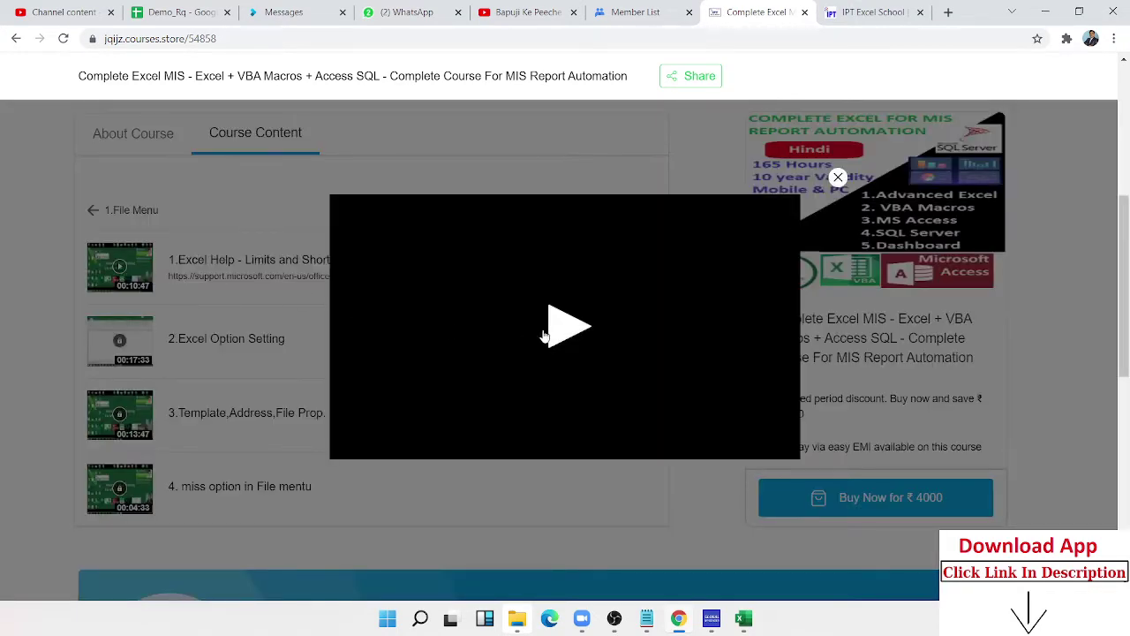
{"action": "left_click", "coordinate": [547, 338]}
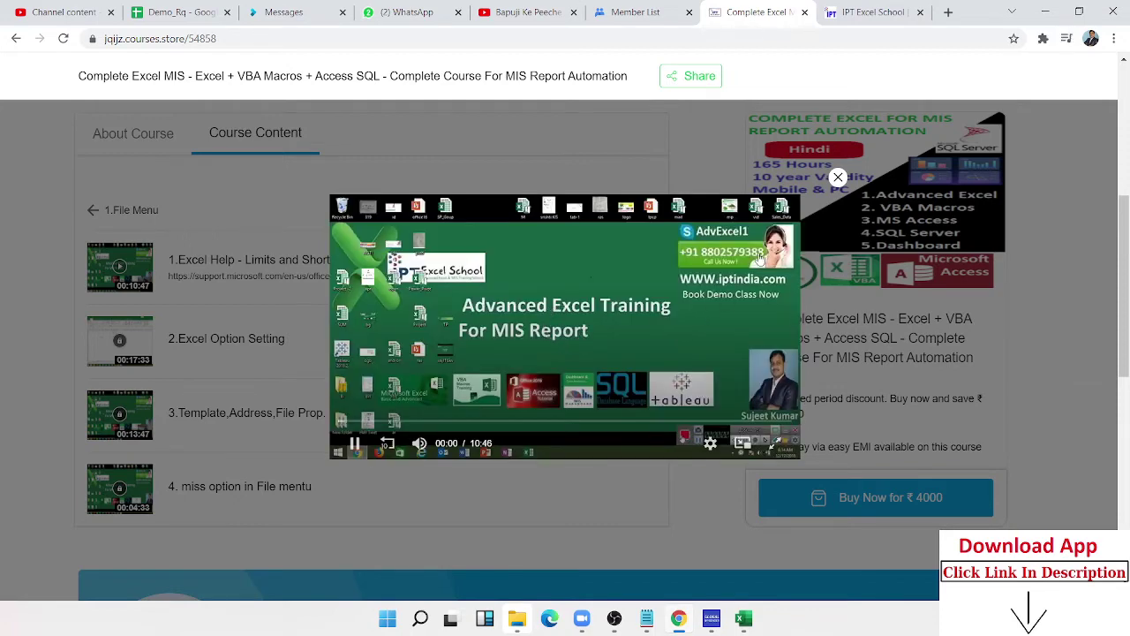
{"action": "left_click", "coordinate": [838, 178]}
- Go back to the parent folder list and open 9.Dashboard to show its Dynamic Chart lessons
{"action": "left_click", "coordinate": [93, 210]}
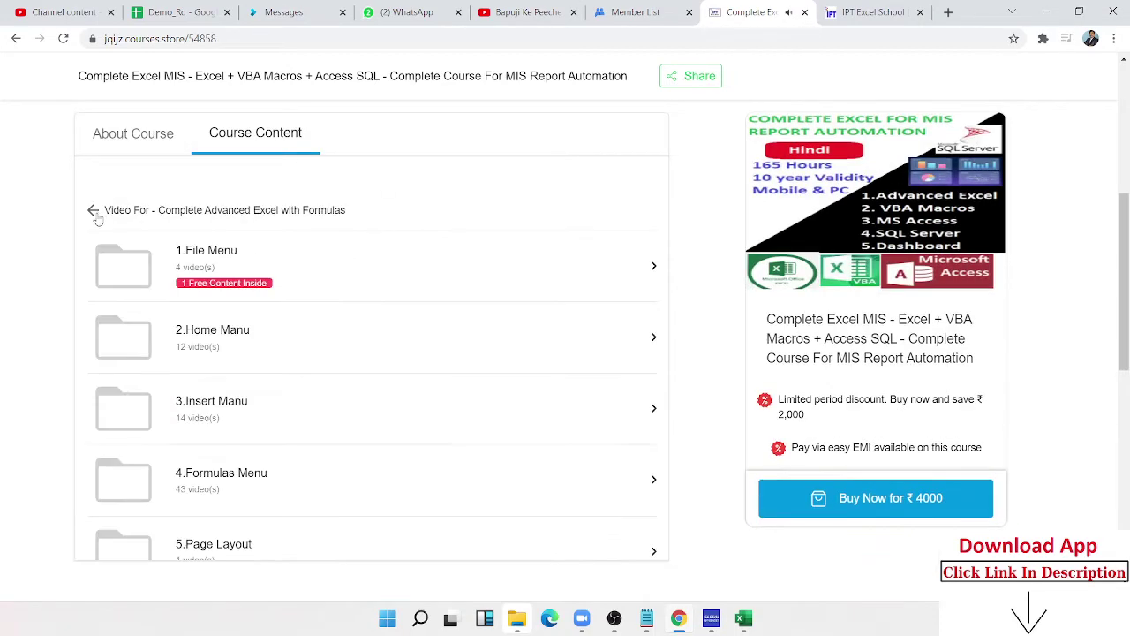
{"action": "scroll", "coordinate": [171, 391], "scroll_direction": "down", "scroll_amount": 3}
{"action": "scroll", "coordinate": [186, 450], "scroll_direction": "down", "scroll_amount": 1}
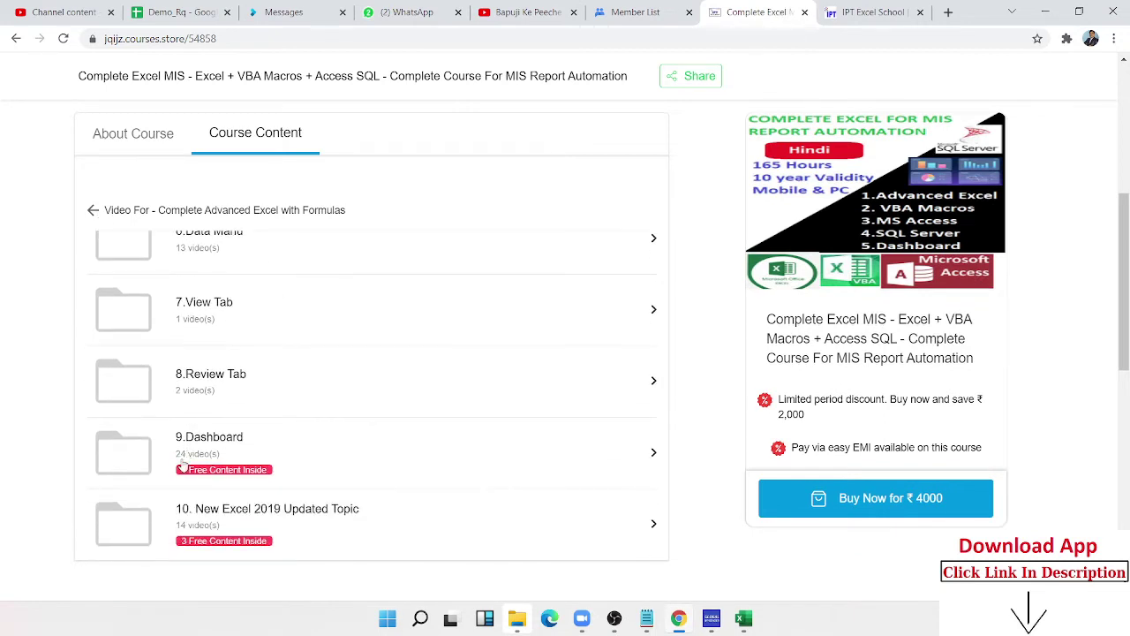
{"action": "left_click", "coordinate": [206, 459]}
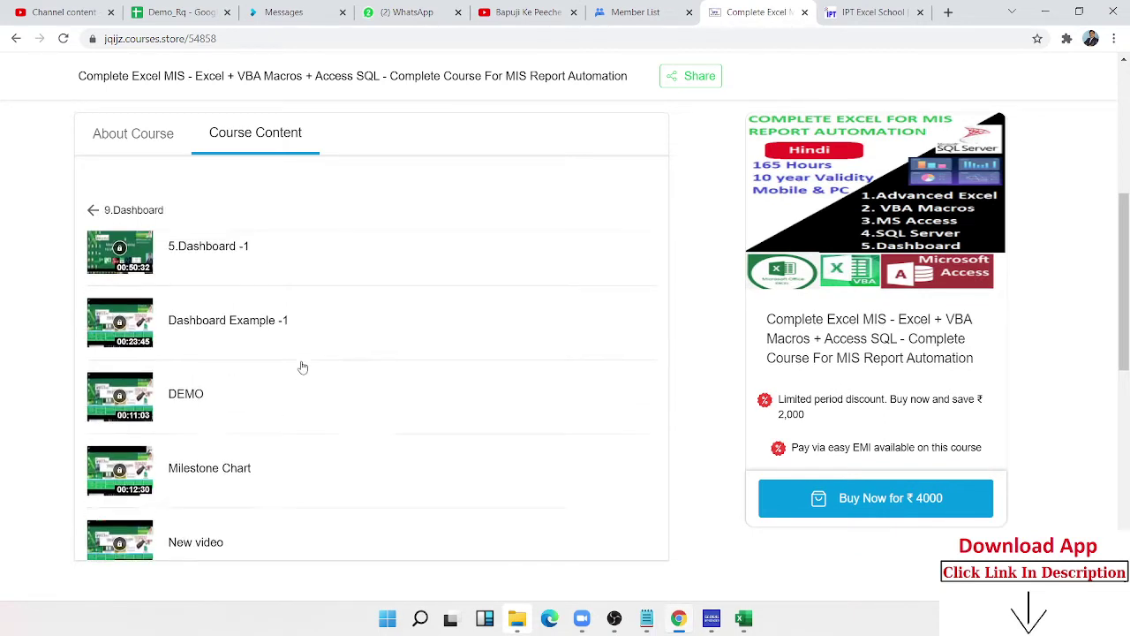
{"action": "scroll", "coordinate": [300, 367], "scroll_direction": "up", "scroll_amount": 1}
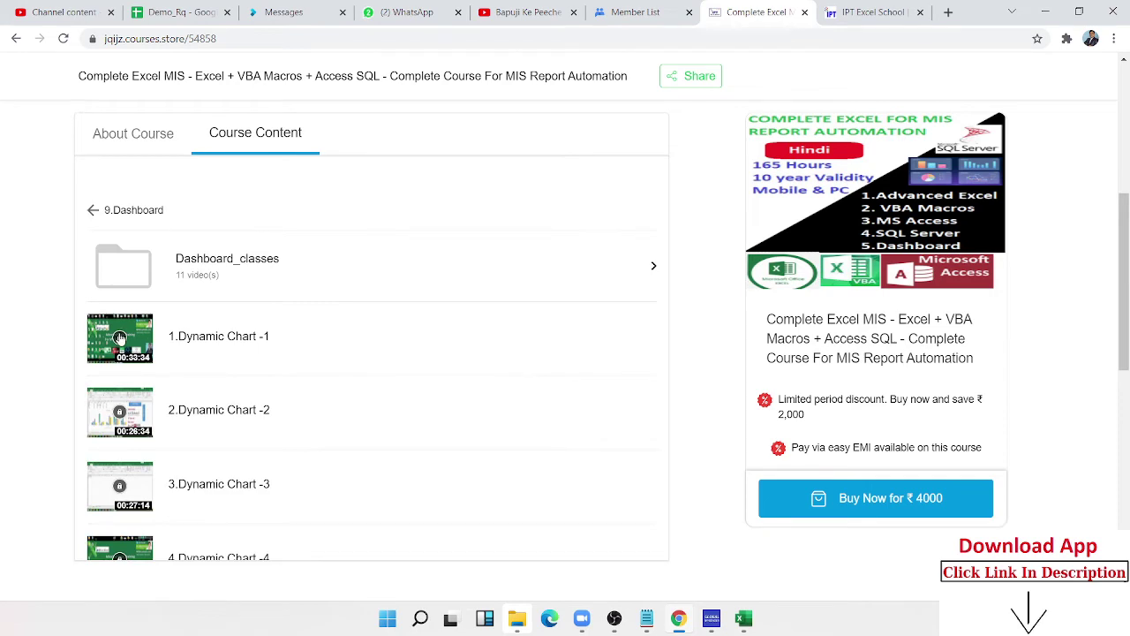
- Try the locked Dynamic Chart -1 video, then dismiss the course purchase prompt
{"action": "left_click", "coordinate": [120, 338]}
{"action": "left_click", "coordinate": [214, 405]}
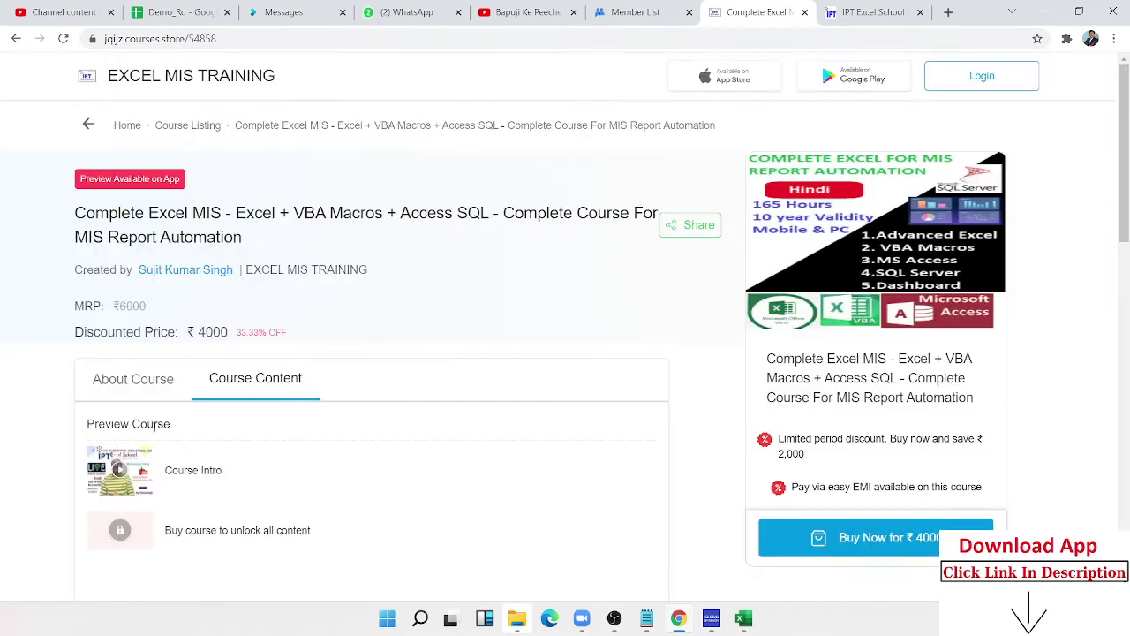
{"action": "scroll", "coordinate": [157, 424], "scroll_direction": "down", "scroll_amount": 1}
{"action": "scroll", "coordinate": [157, 419], "scroll_direction": "down", "scroll_amount": 2}
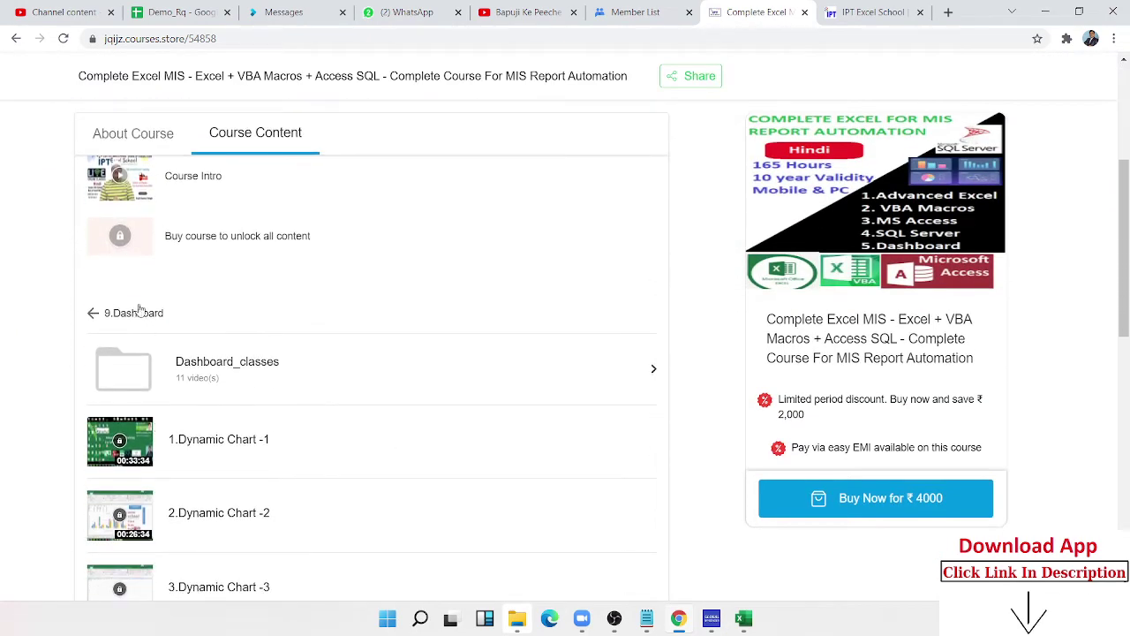
{"action": "scroll", "coordinate": [139, 309], "scroll_direction": "down", "scroll_amount": 2}
{"action": "scroll", "coordinate": [207, 468], "scroll_direction": "down", "scroll_amount": 2}
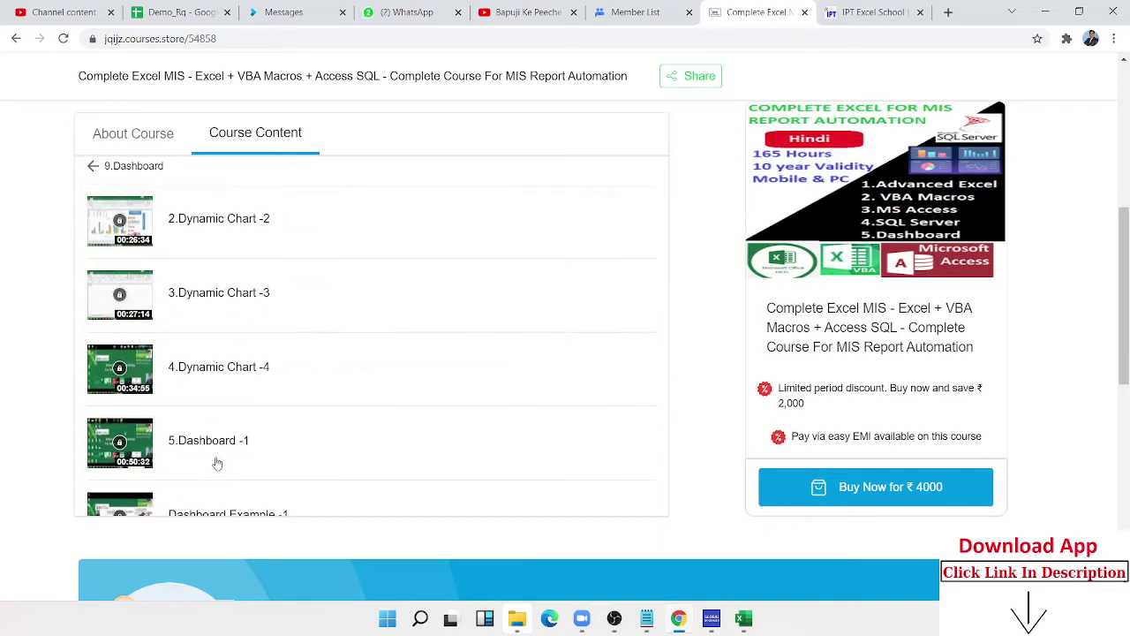
{"action": "scroll", "coordinate": [217, 463], "scroll_direction": "down", "scroll_amount": 2}
{"action": "scroll", "coordinate": [216, 461], "scroll_direction": "up", "scroll_amount": 1}
{"action": "scroll", "coordinate": [217, 460], "scroll_direction": "up", "scroll_amount": 3}
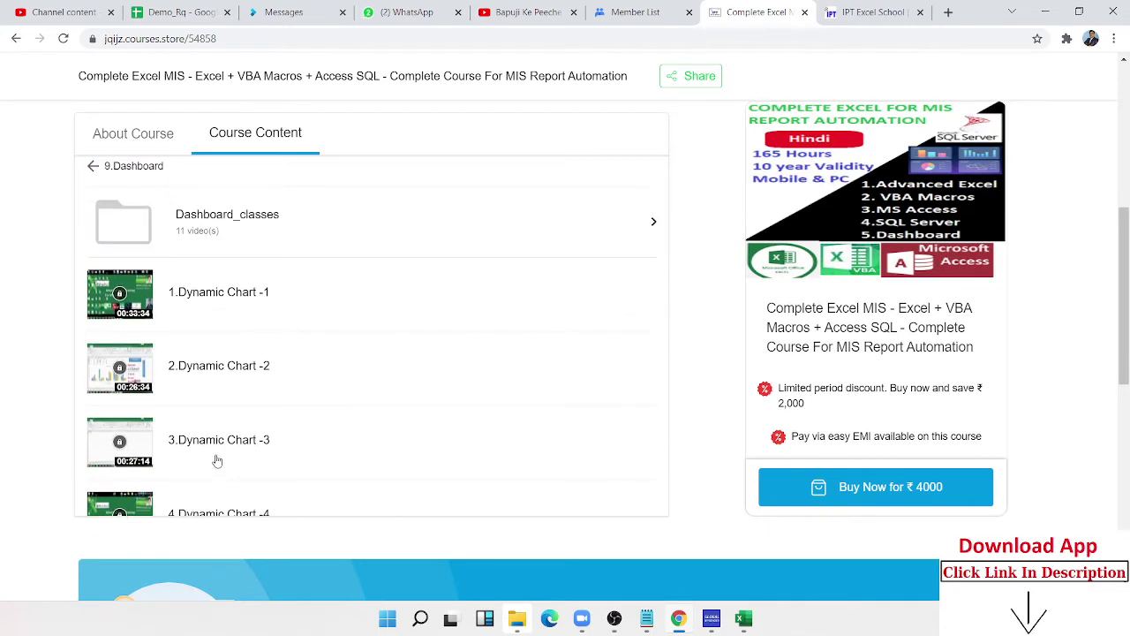
- Go back up two folder levels from 9.Dashboard to the EXCEL MIS TRAINING store home page
{"action": "left_click", "coordinate": [93, 168]}
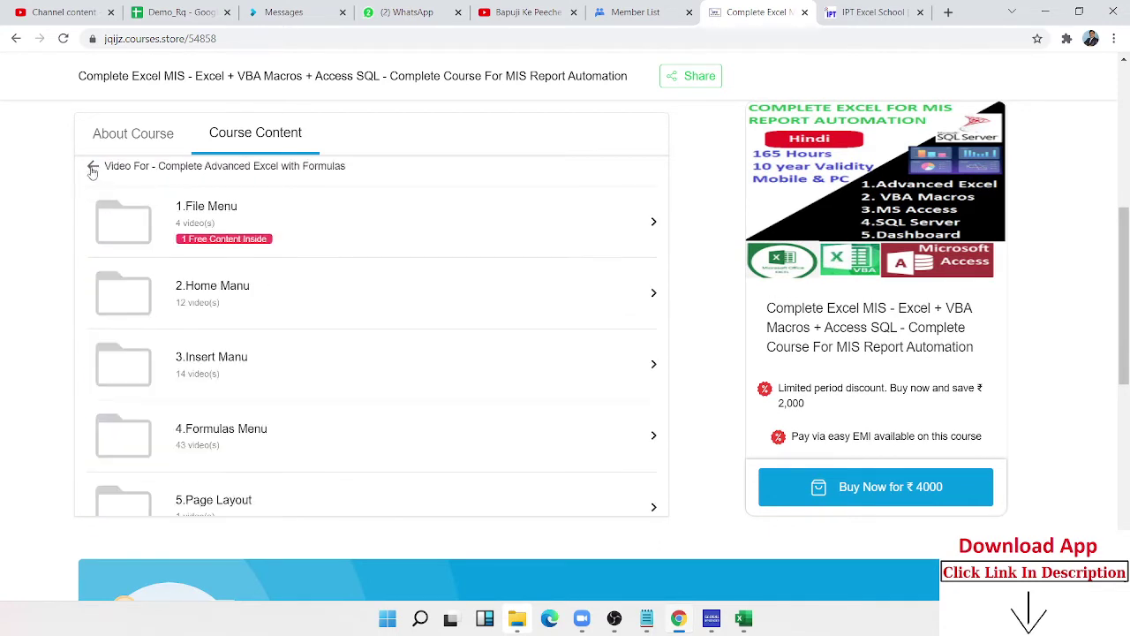
{"action": "left_click", "coordinate": [93, 168]}
{"action": "scroll", "coordinate": [93, 168], "scroll_direction": "up", "scroll_amount": 2}
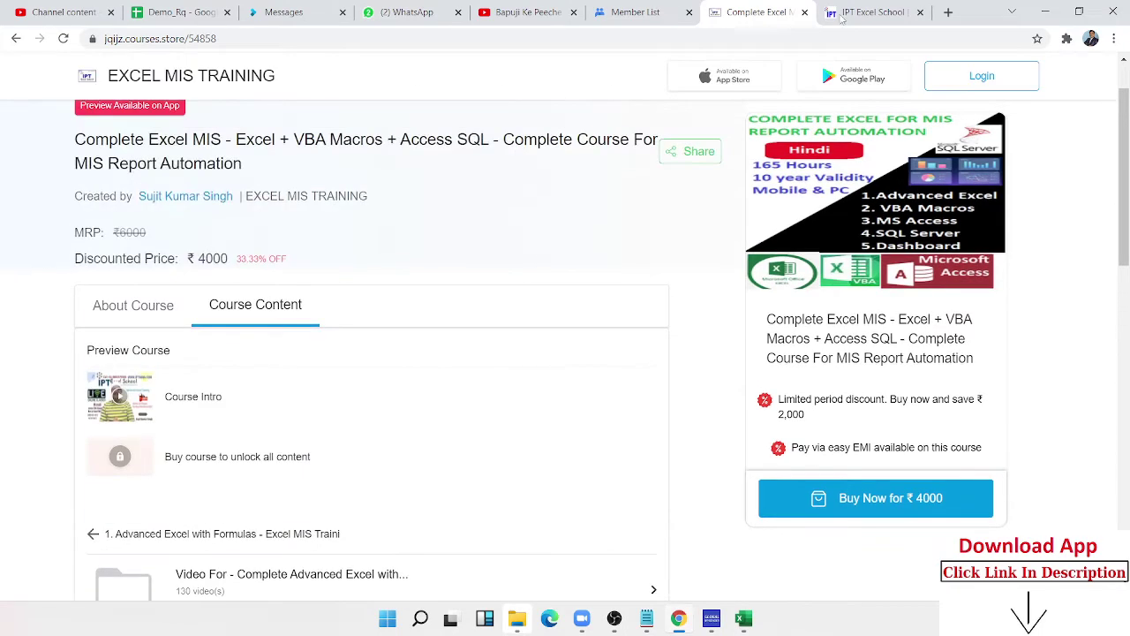
{"action": "scroll", "coordinate": [91, 150], "scroll_direction": "up", "scroll_amount": 1}
{"action": "left_click", "coordinate": [123, 84]}
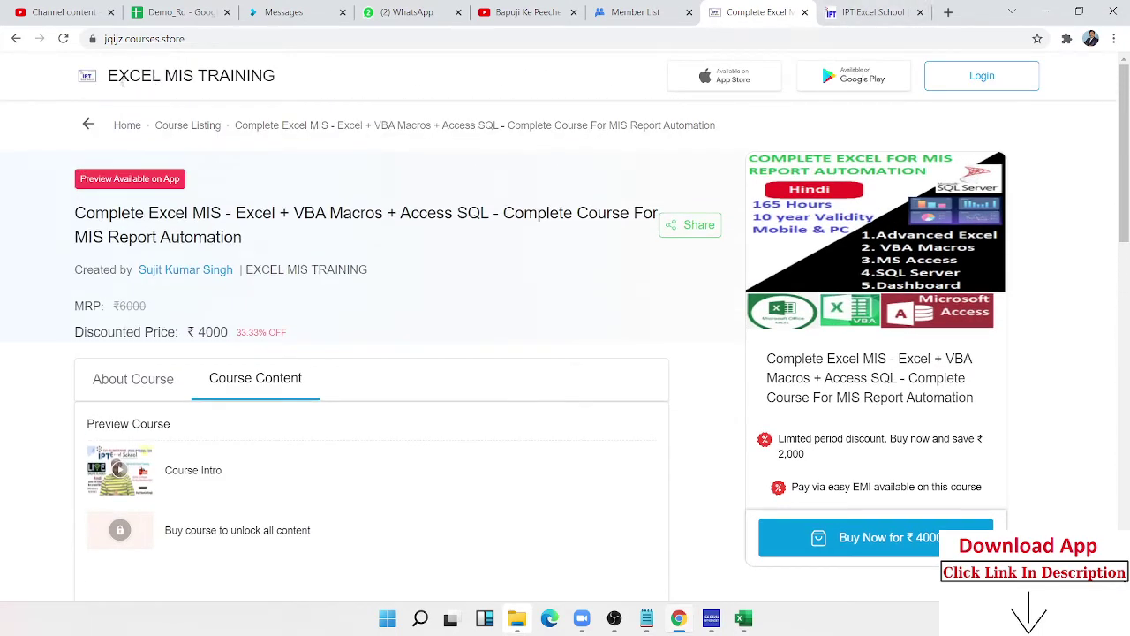
{"action": "triple_click", "coordinate": [121, 81]}
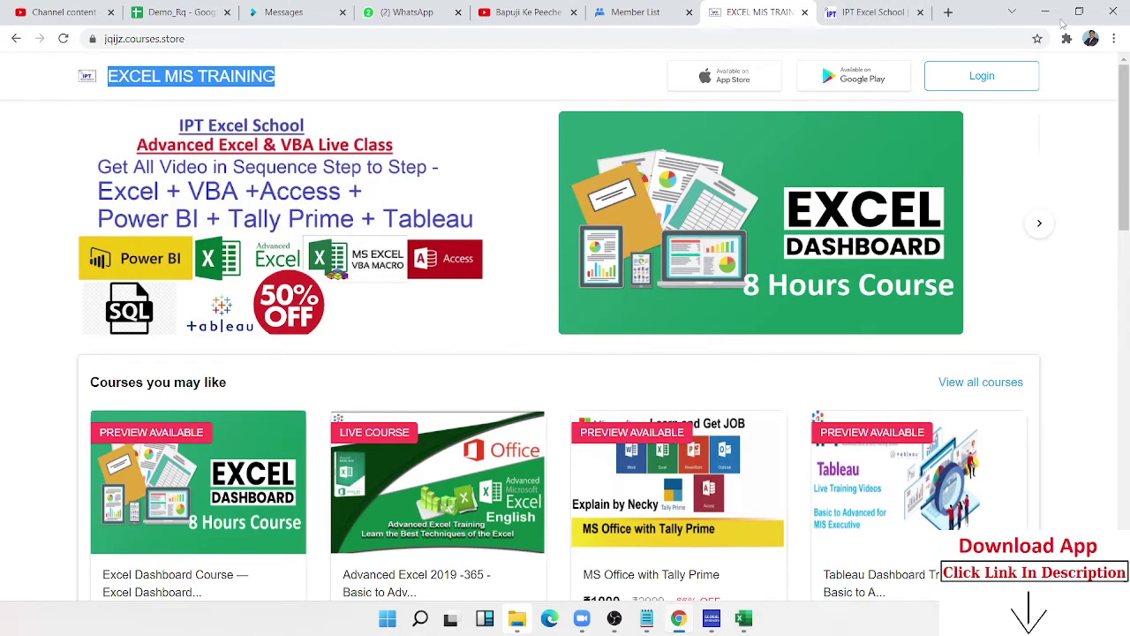
- Minimize the browser with Super+D to show the desktop
{"action": "scroll", "coordinate": [491, 263], "scroll_direction": "down", "scroll_amount": 1}
{"action": "scroll", "coordinate": [491, 260], "scroll_direction": "down", "scroll_amount": 3}
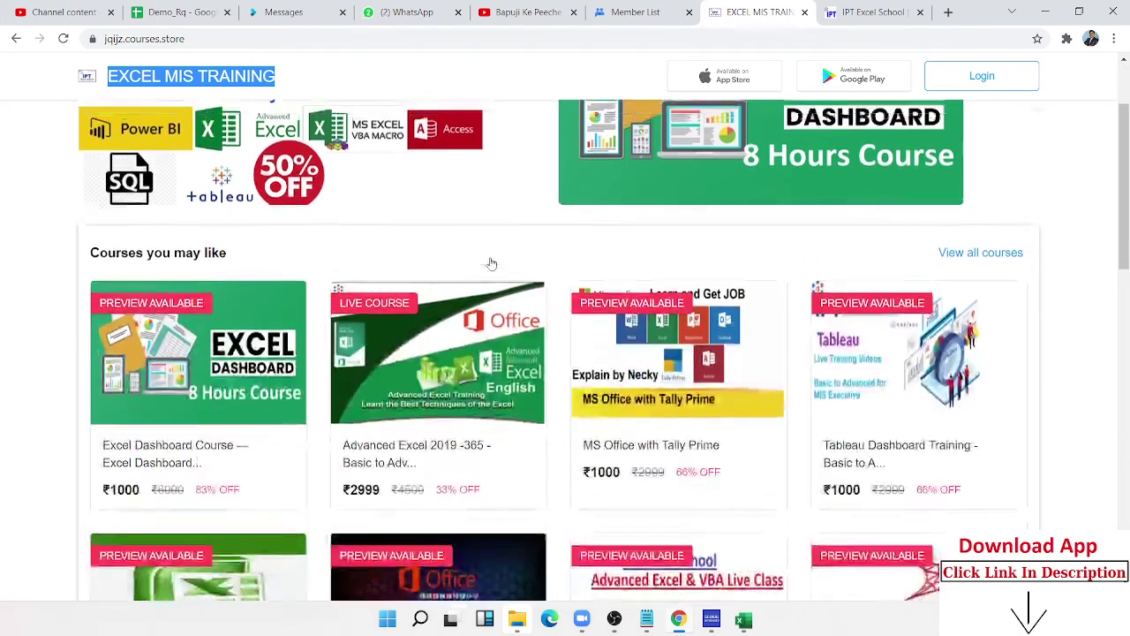
{"action": "scroll", "coordinate": [492, 261], "scroll_direction": "up", "scroll_amount": 3}
{"action": "key", "text": "super+d"}
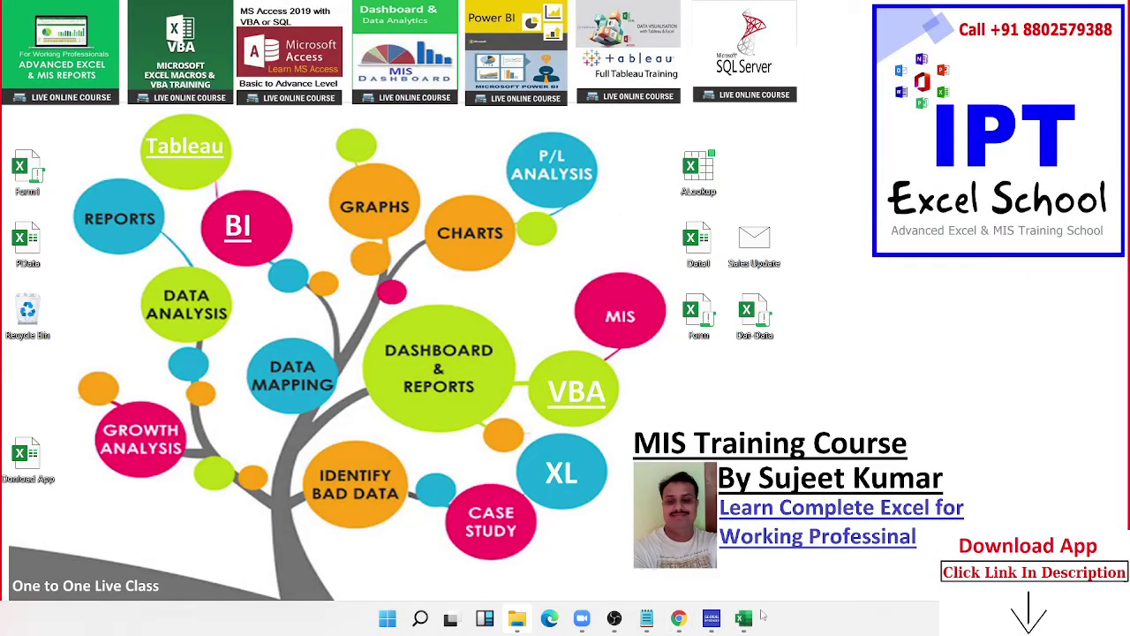
- Restore the Book2 window from the Excel taskbar icon and open the VBA editor with Alt+F11
{"action": "mouse_move", "coordinate": [746, 617]}
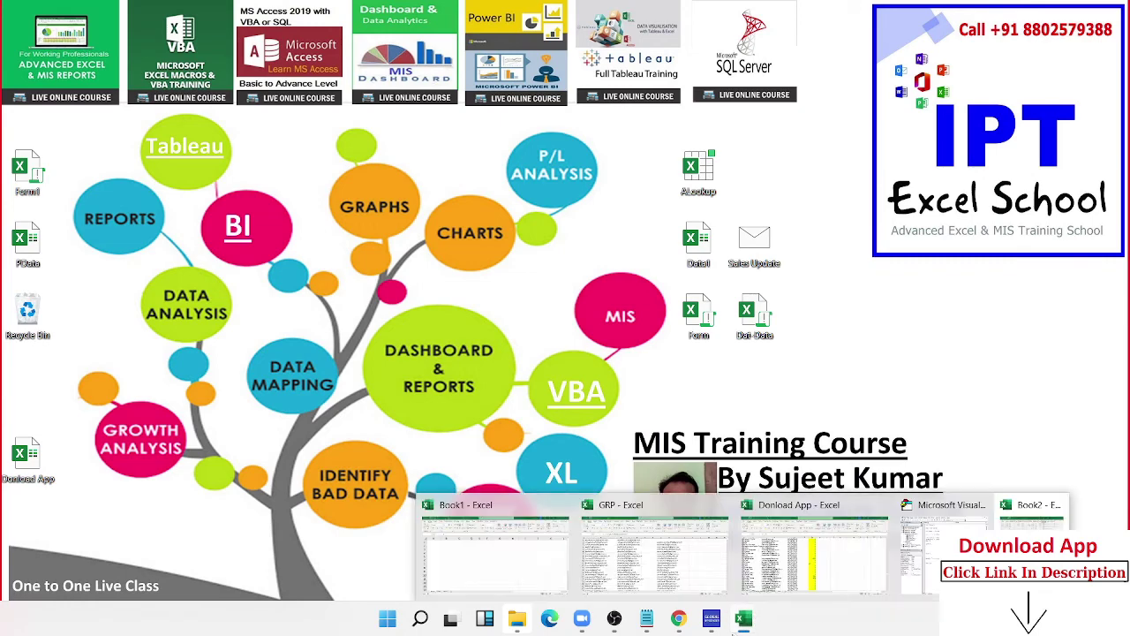
{"action": "left_click", "coordinate": [932, 575]}
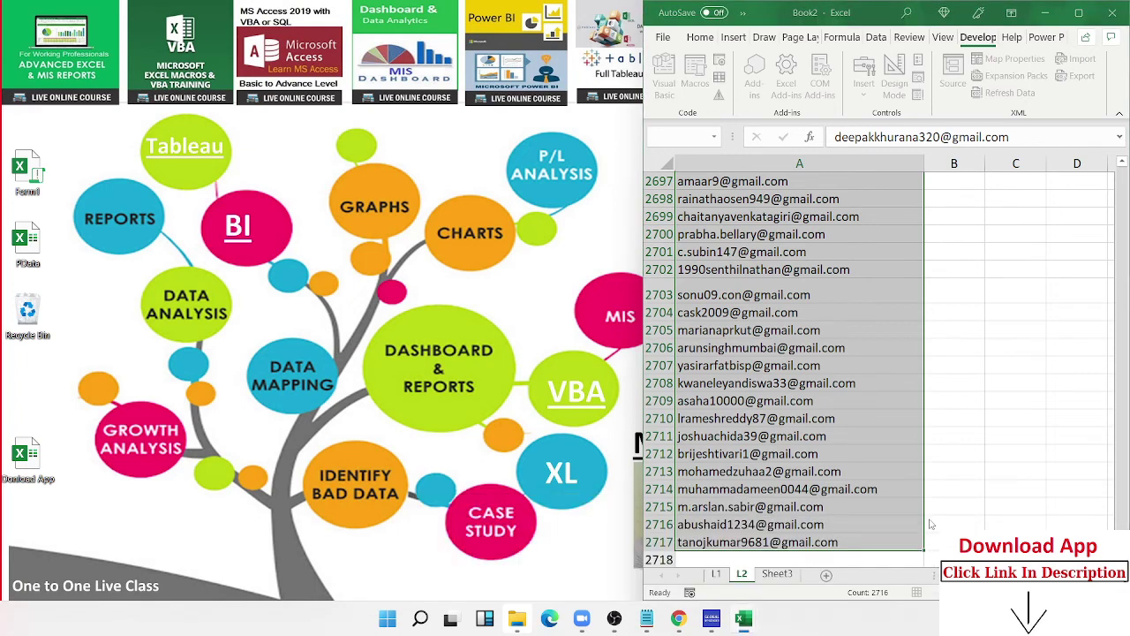
{"action": "key", "text": "alt+F11"}
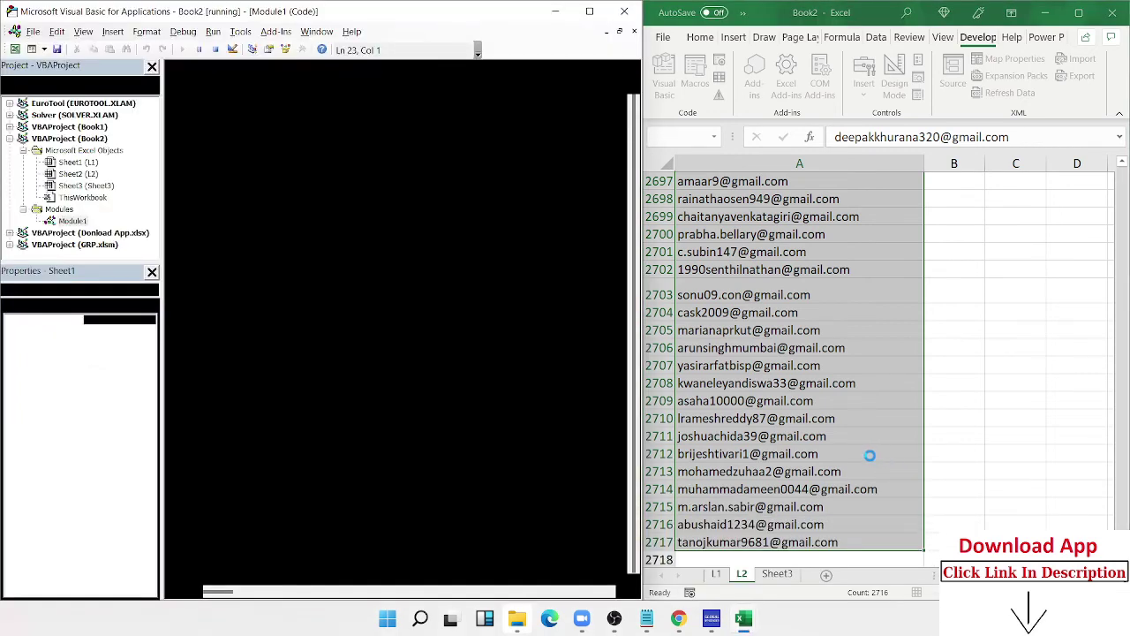